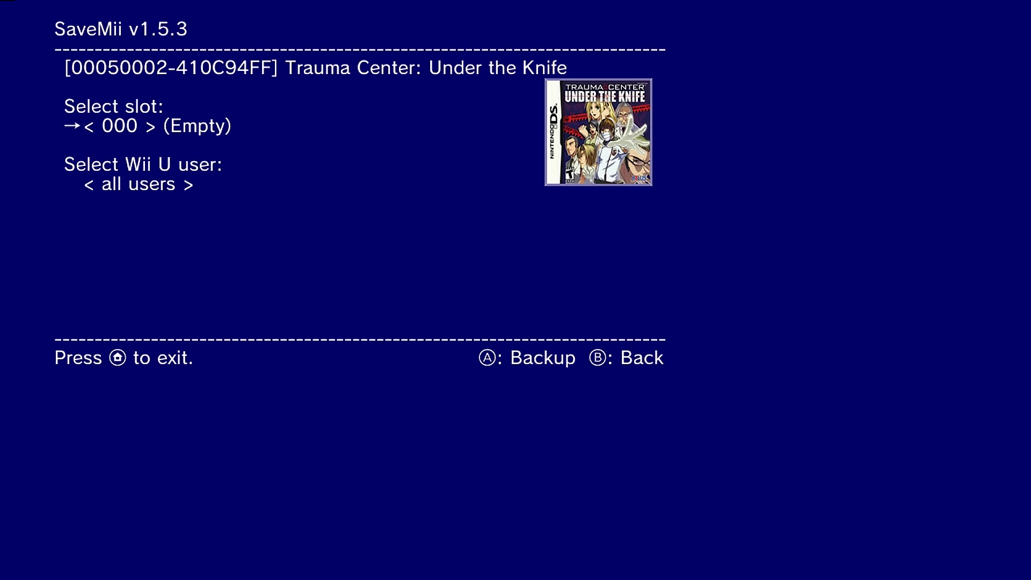
# Step: Back up the Trauma Center: Under the Knife save data to slot 000 for all users
pyautogui.press('a')
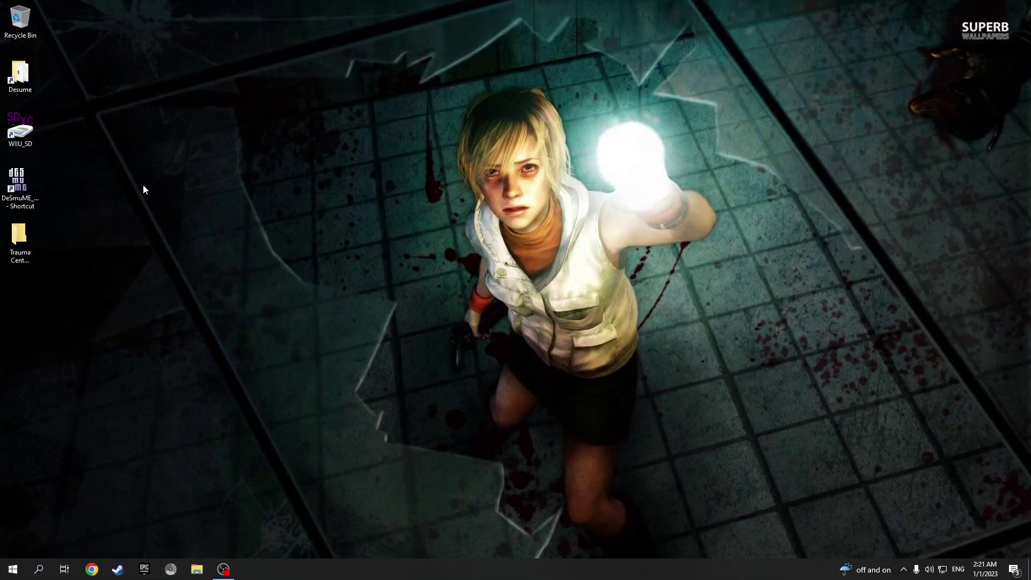
pyautogui.doubleClick(15, 137)
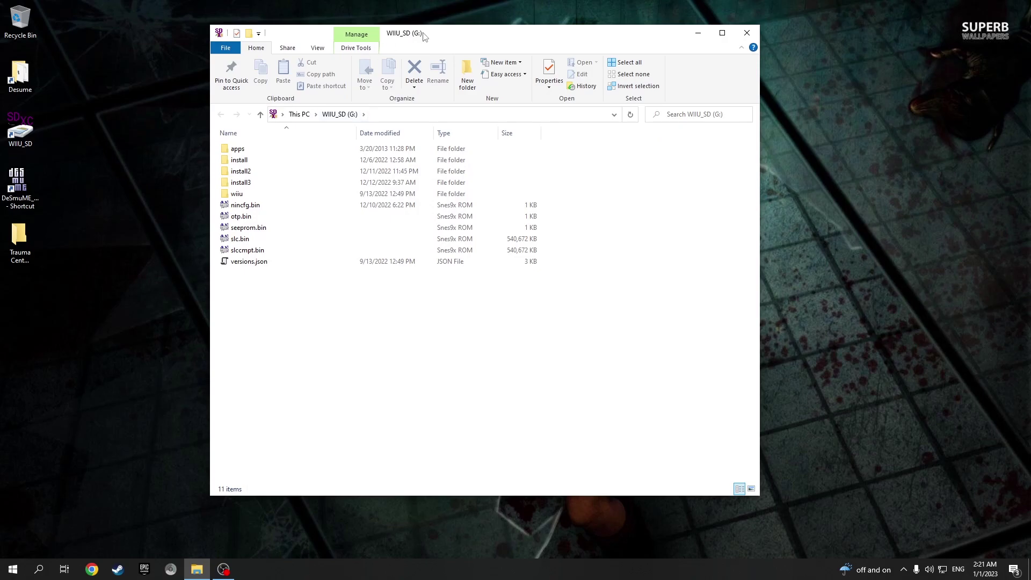
pyautogui.moveTo(423, 35); pyautogui.dragTo(477, 38)
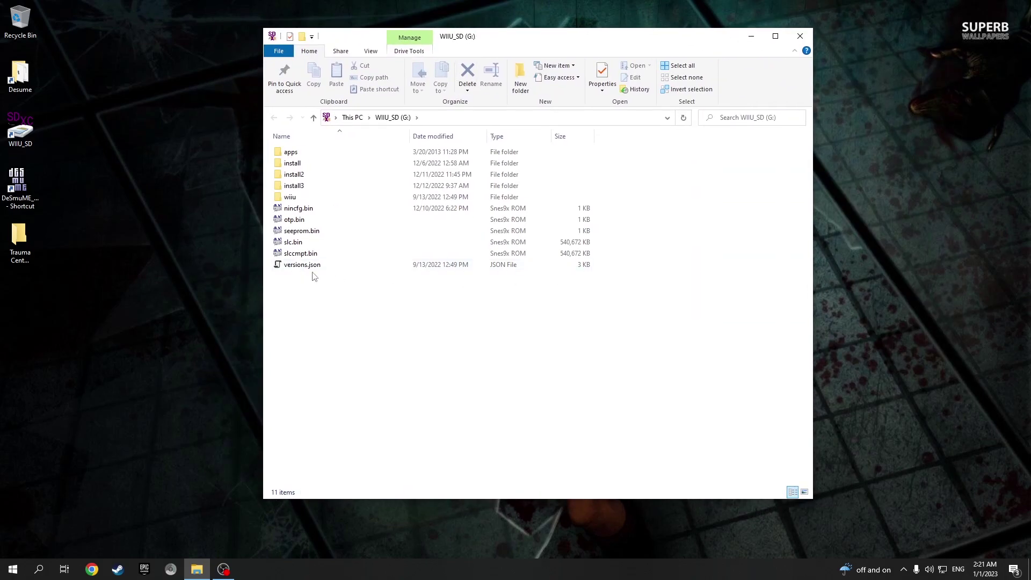
pyautogui.doubleClick(301, 197)
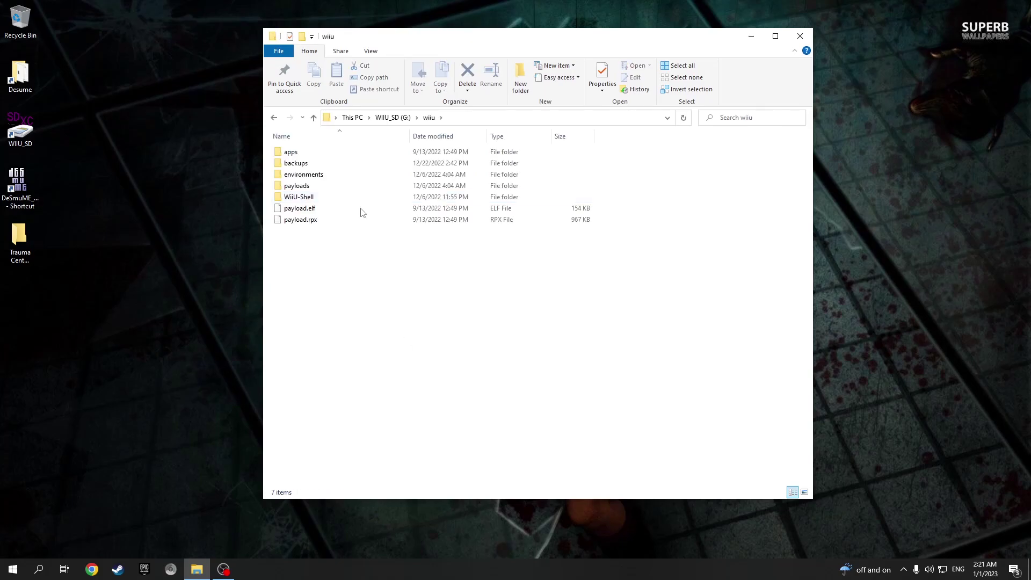
pyautogui.doubleClick(344, 166)
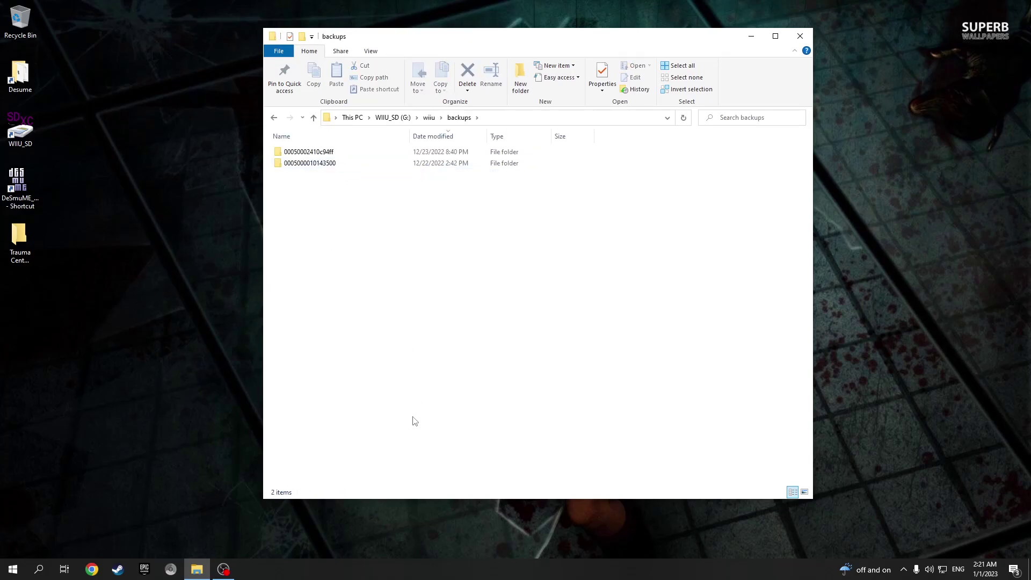
pyautogui.doubleClick(317, 153)
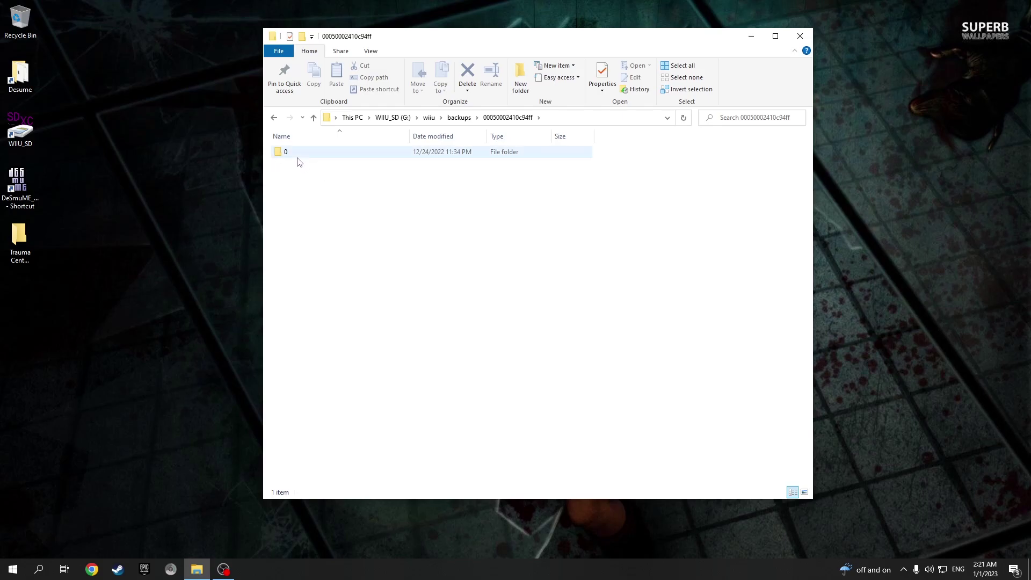
pyautogui.moveTo(399, 216); pyautogui.dragTo(310, 154)
pyautogui.click(362, 212)
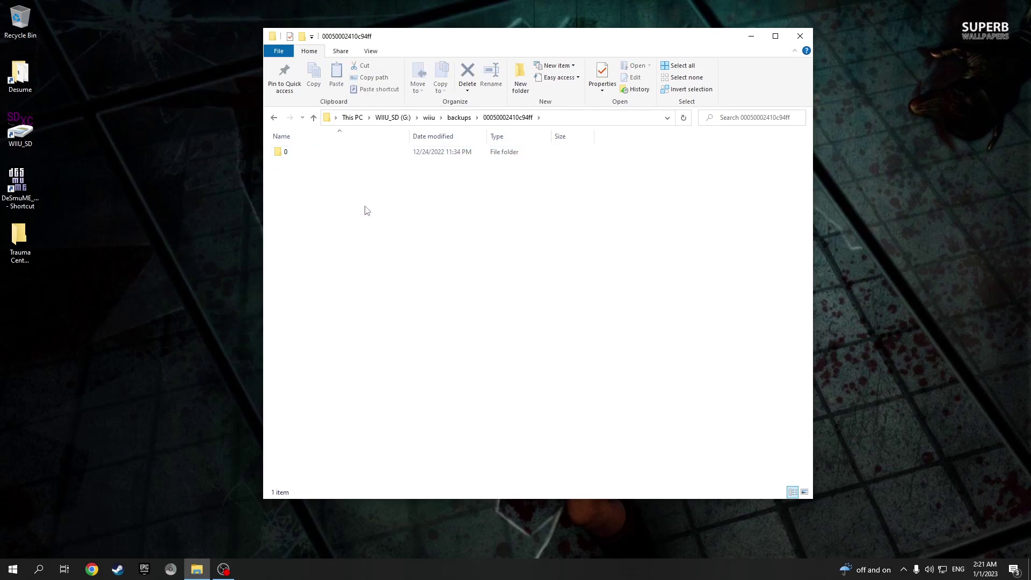
pyautogui.doubleClick(297, 157)
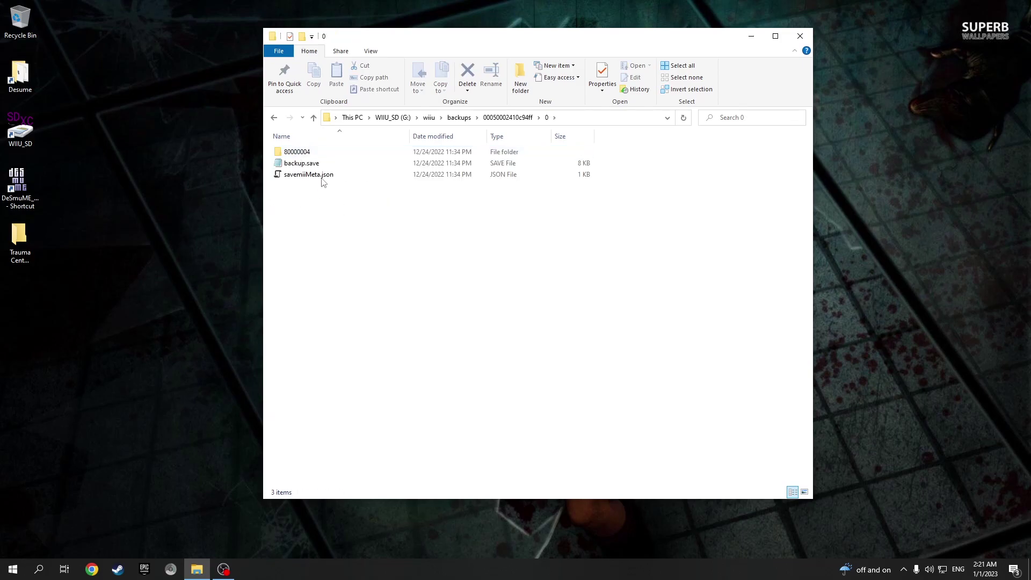
pyautogui.doubleClick(307, 154)
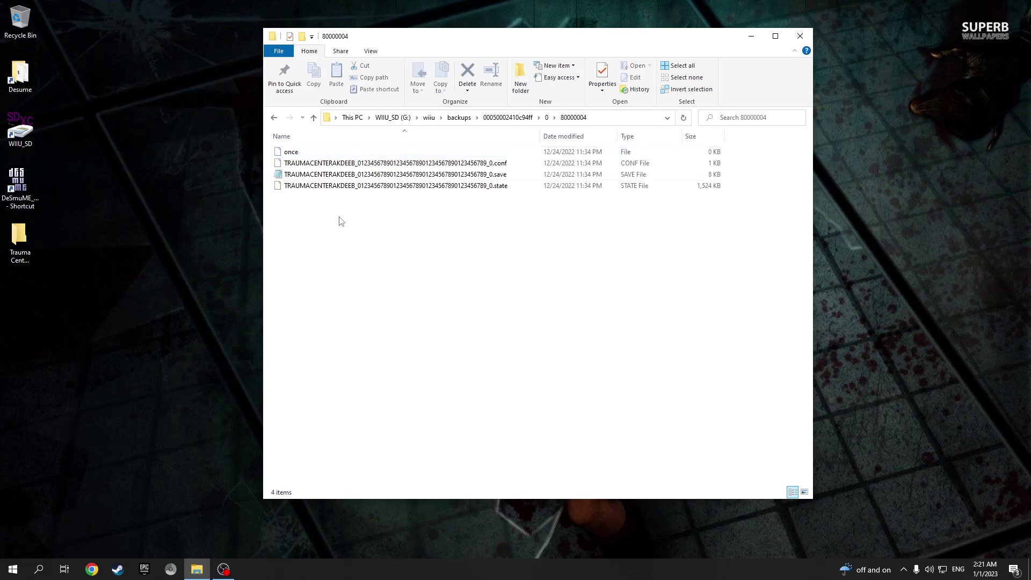
pyautogui.moveTo(484, 36); pyautogui.dragTo(535, 39)
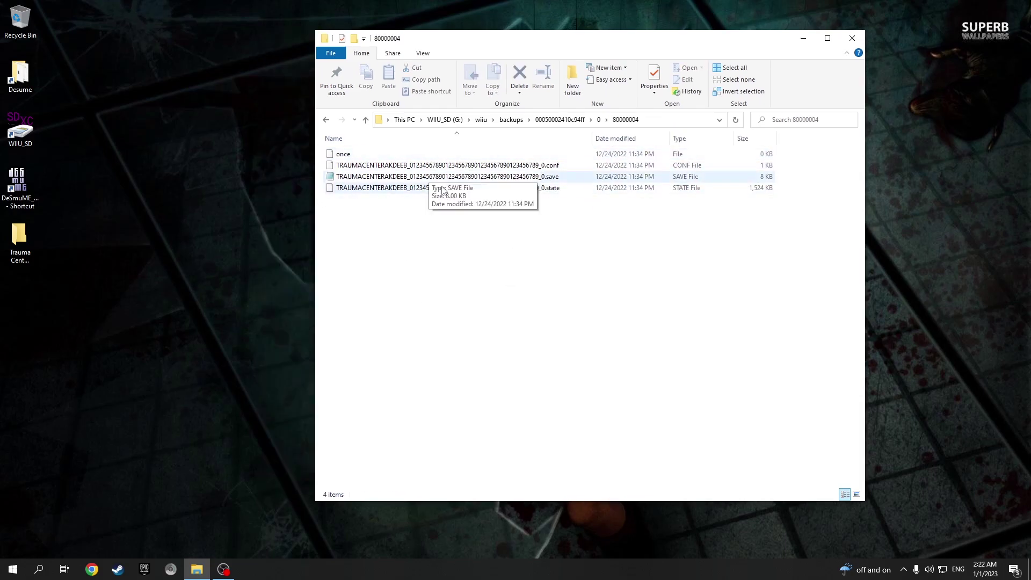
pyautogui.moveTo(456, 227); pyautogui.dragTo(397, 149)
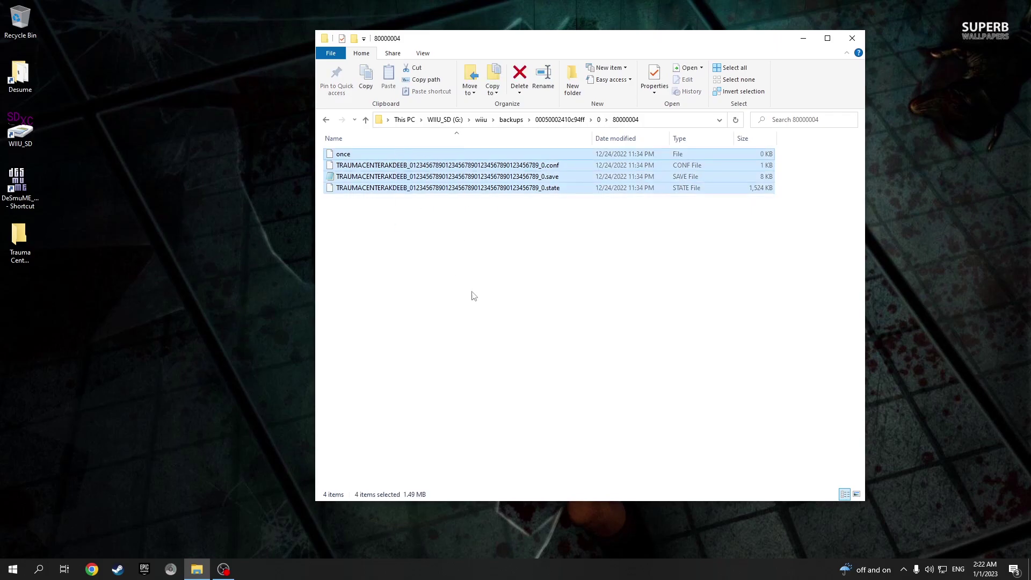
pyautogui.click(466, 288)
pyautogui.moveTo(593, 46); pyautogui.dragTo(486, 42)
pyautogui.moveTo(445, 243); pyautogui.dragTo(385, 151)
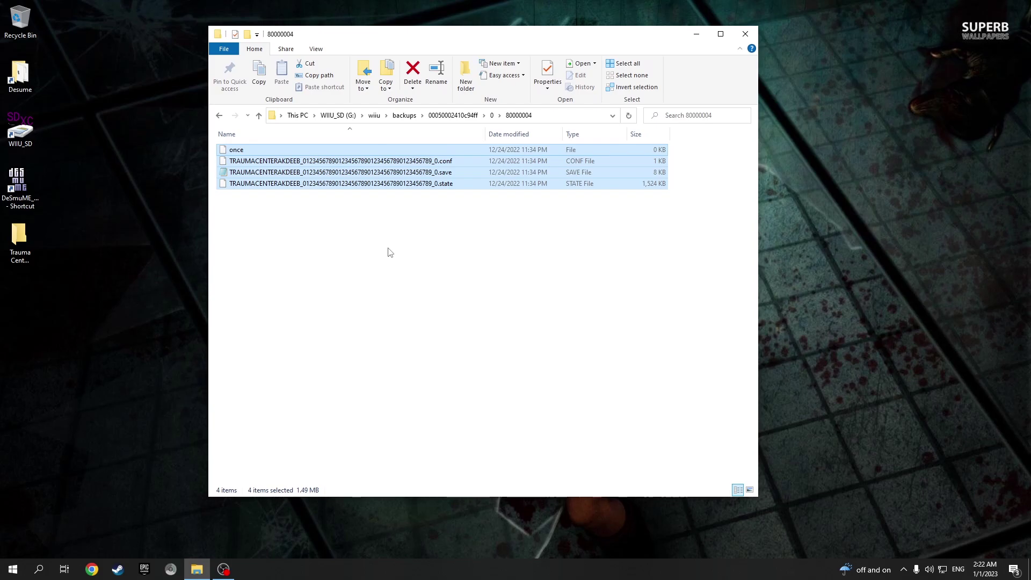
pyautogui.moveTo(510, 272); pyautogui.dragTo(334, 142)
pyautogui.moveTo(406, 239); pyautogui.dragTo(324, 151)
pyautogui.moveTo(444, 267); pyautogui.dragTo(348, 144)
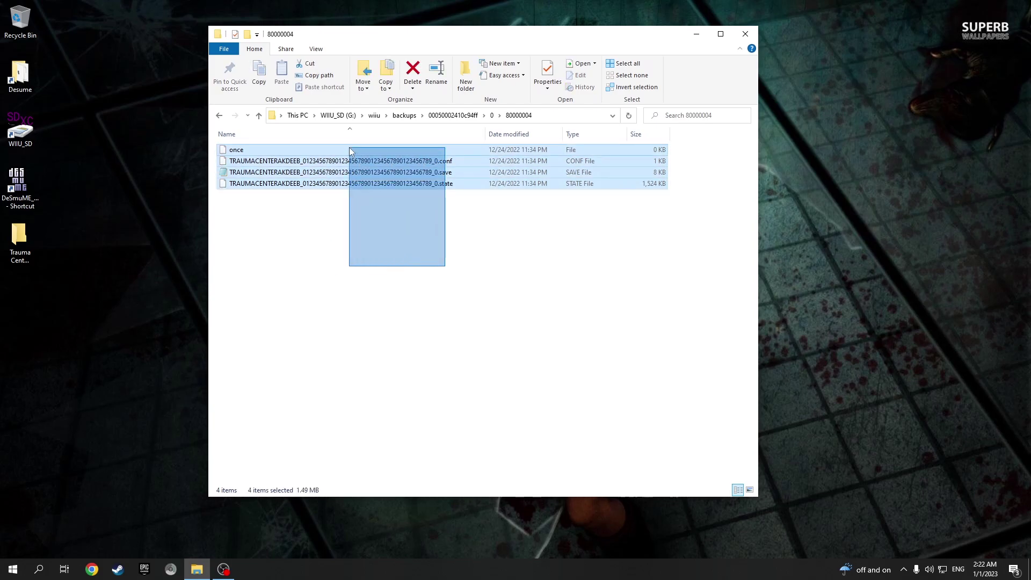
pyautogui.click(369, 250)
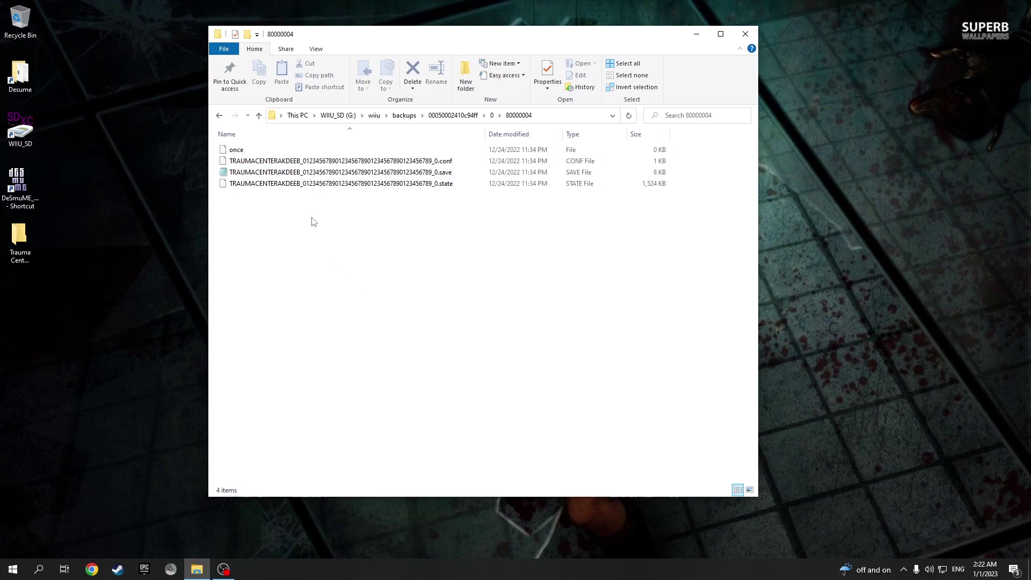
# Step: Copy the TRAUMACENTERAKDEEB .save file into the desktop's Trauma Center Backup folder and close the SD card window
pyautogui.click(329, 173)
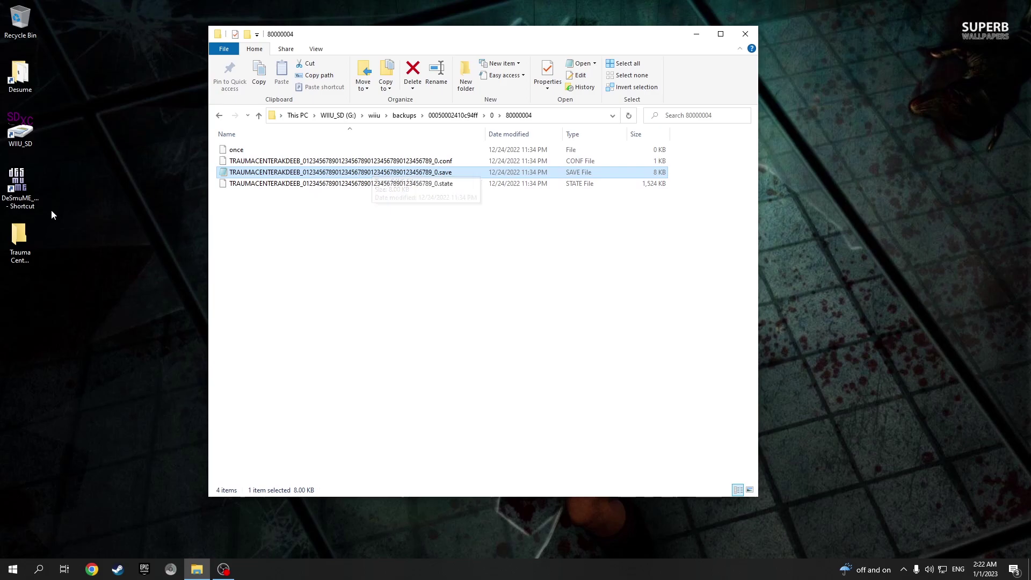
pyautogui.moveTo(460, 43); pyautogui.dragTo(605, 50)
pyautogui.doubleClick(20, 242)
pyautogui.moveTo(519, 60); pyautogui.dragTo(175, 52)
pyautogui.click(615, 188)
pyautogui.moveTo(615, 188); pyautogui.dragTo(173, 246)
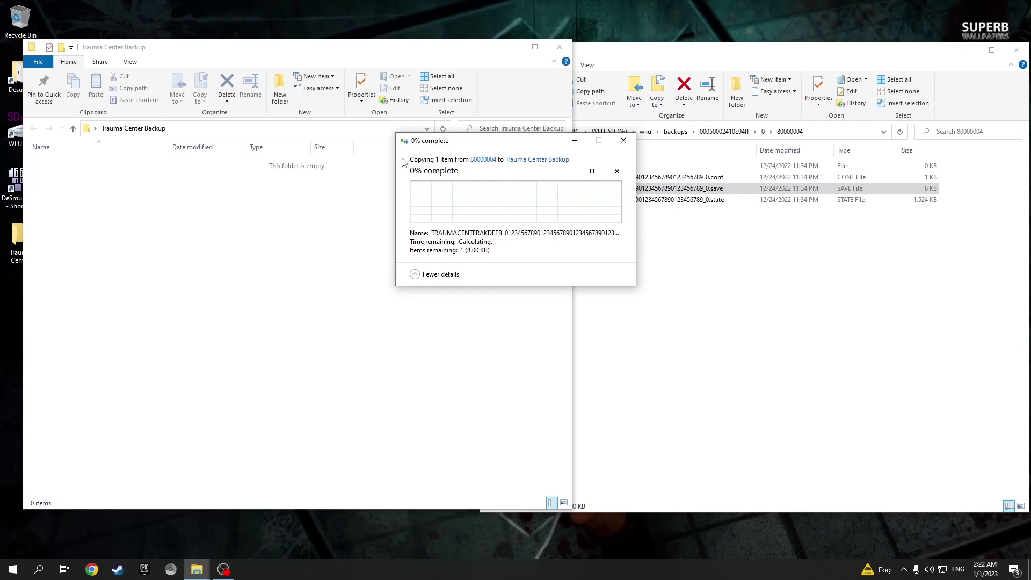
pyautogui.click(1017, 50)
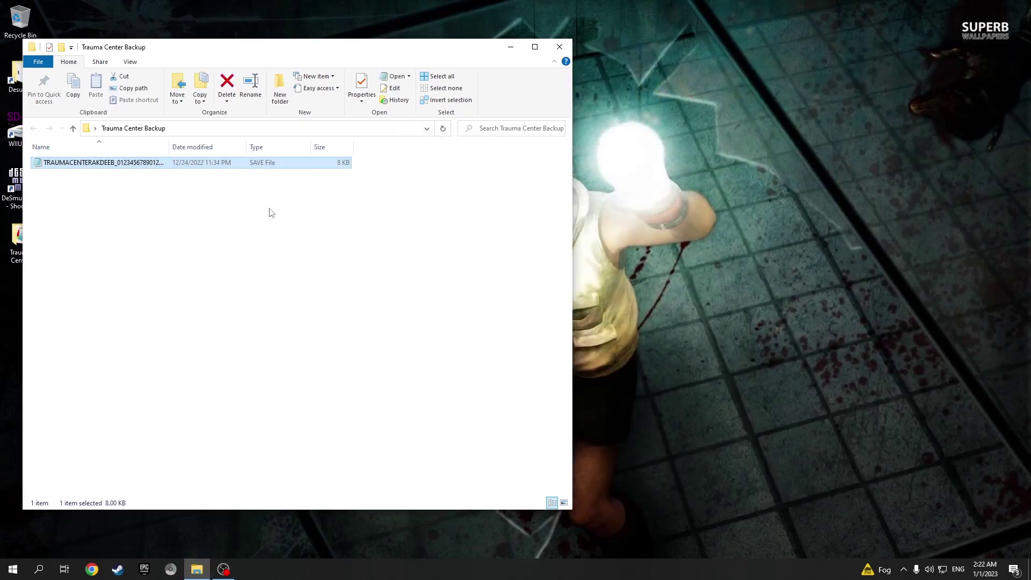
# Step: Widen the Name column in the Trauma Center Backup folder to fit the full file name, and select the save file
pyautogui.moveTo(260, 50); pyautogui.dragTo(305, 46)
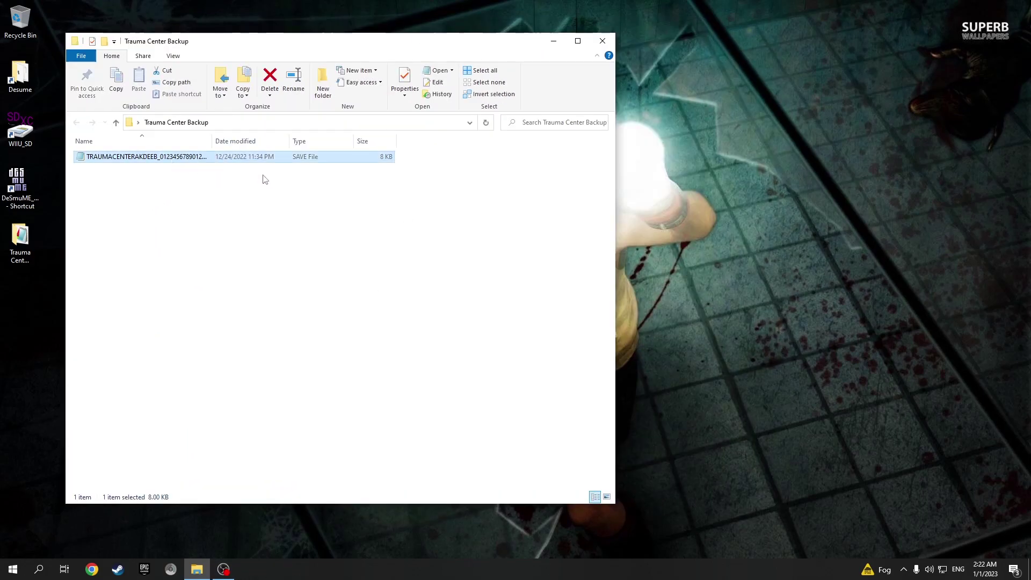
pyautogui.moveTo(242, 41); pyautogui.dragTo(299, 45)
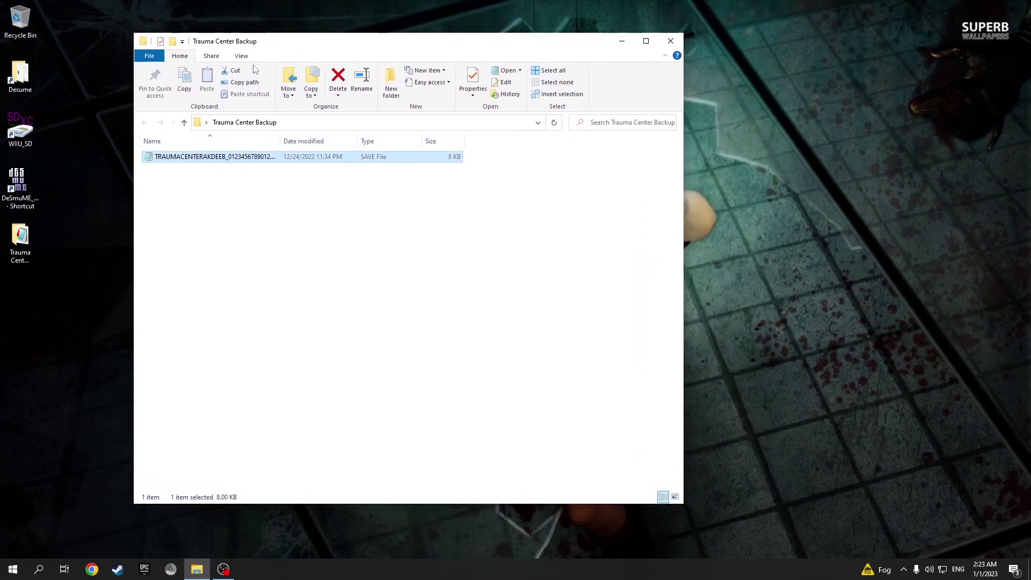
pyautogui.moveTo(271, 43); pyautogui.dragTo(248, 52)
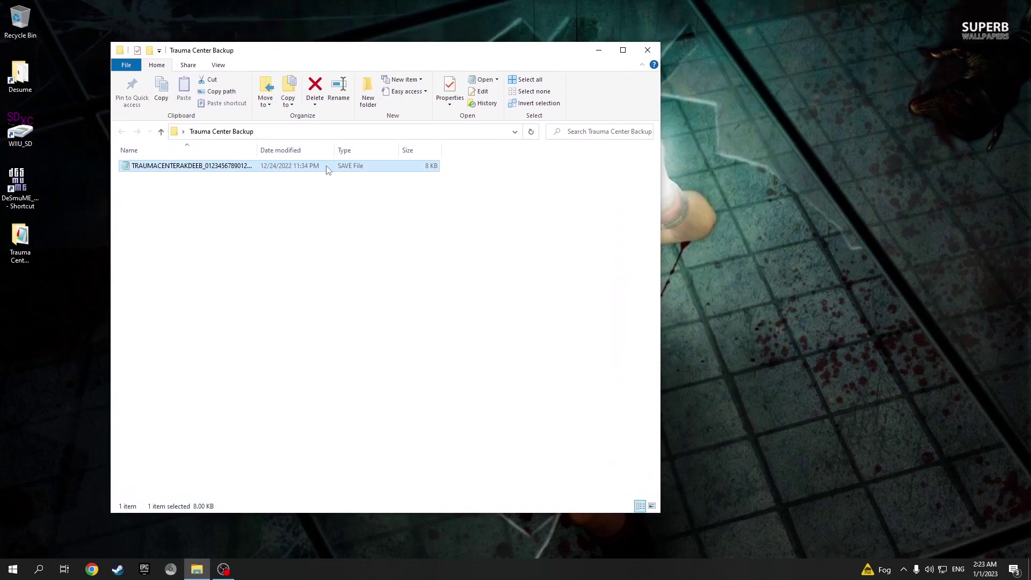
pyautogui.moveTo(261, 152); pyautogui.dragTo(378, 153)
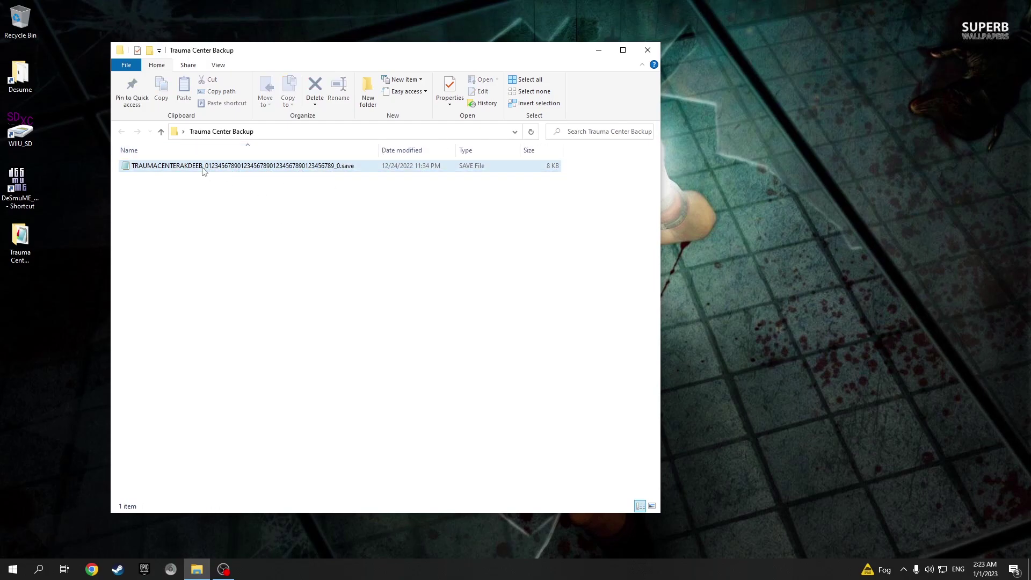
pyautogui.click(298, 203)
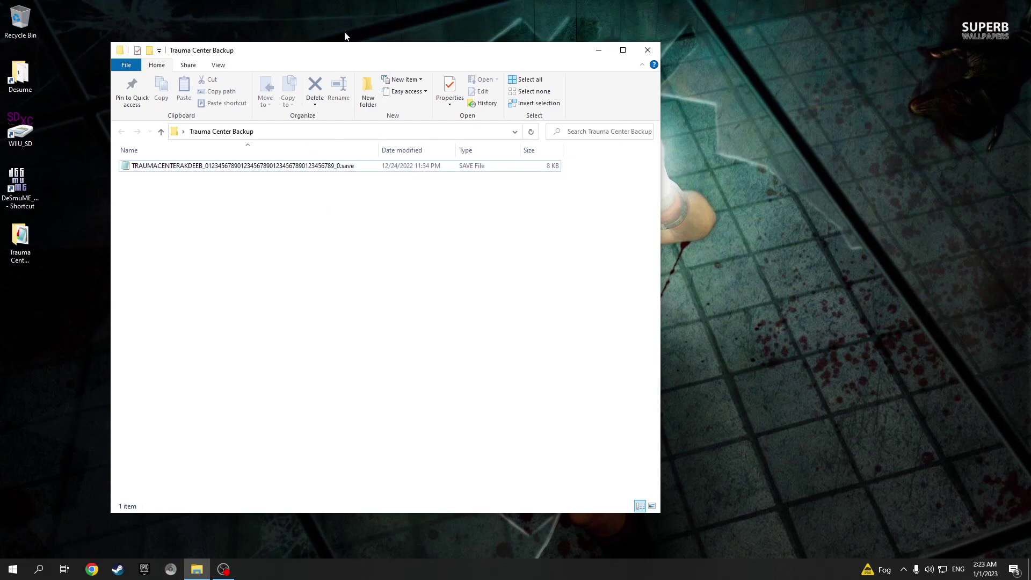
pyautogui.moveTo(340, 54); pyautogui.dragTo(293, 52)
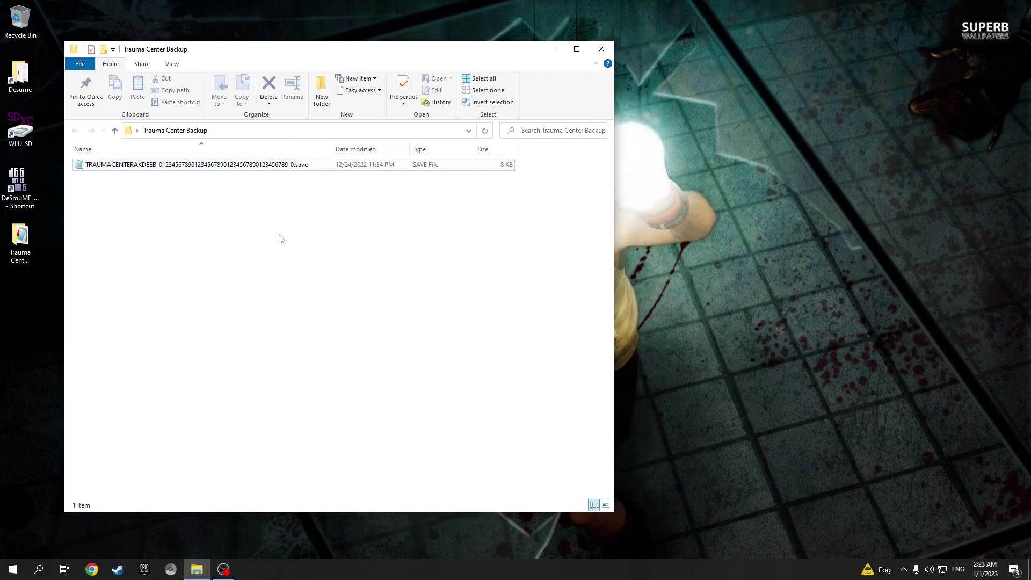
pyautogui.click(280, 167)
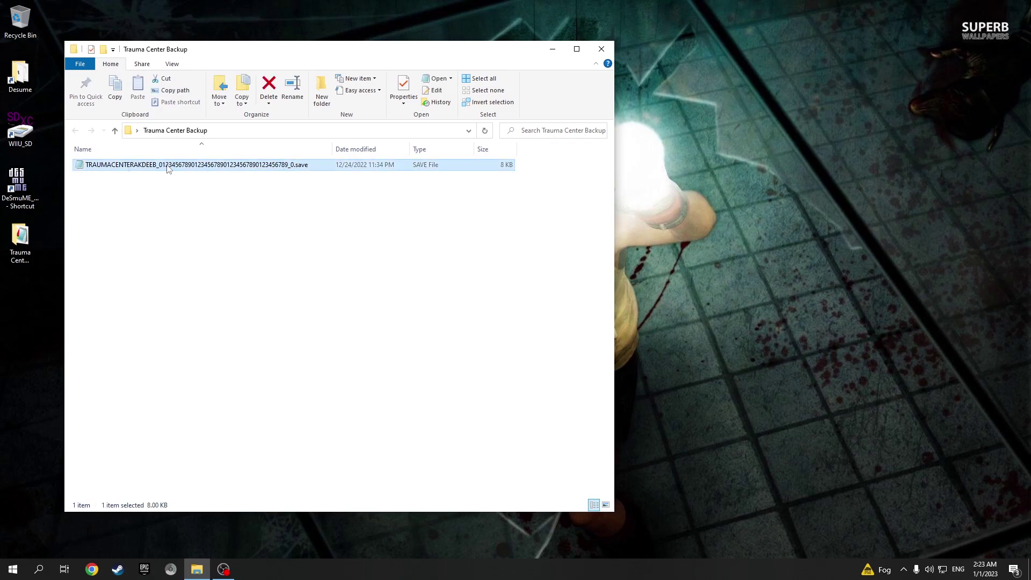
pyautogui.click(222, 166)
pyautogui.moveTo(177, 49); pyautogui.dragTo(240, 46)
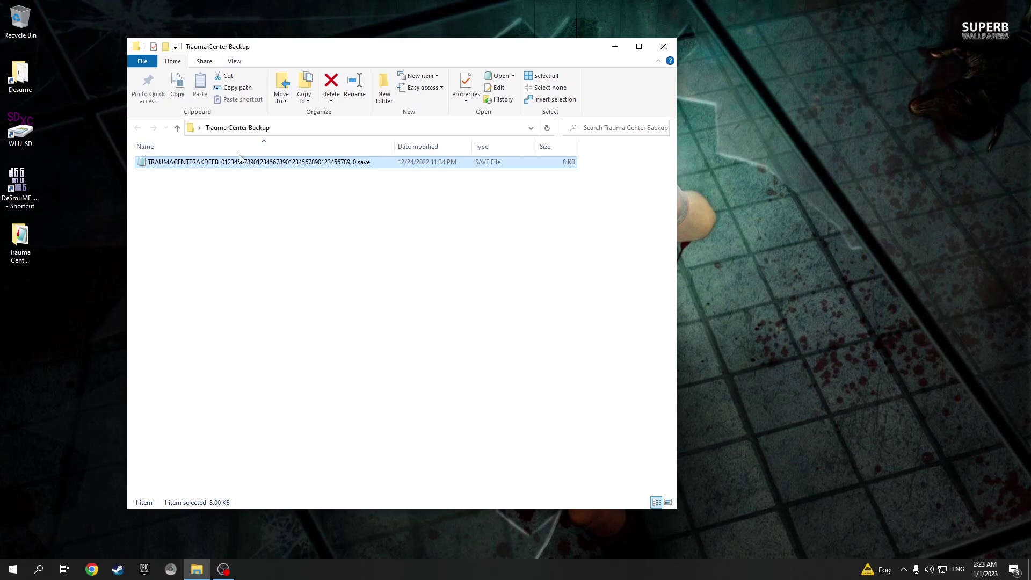
# Step: Check that file name extensions are shown, and change the copied save file's extension to .sav
pyautogui.click(235, 61)
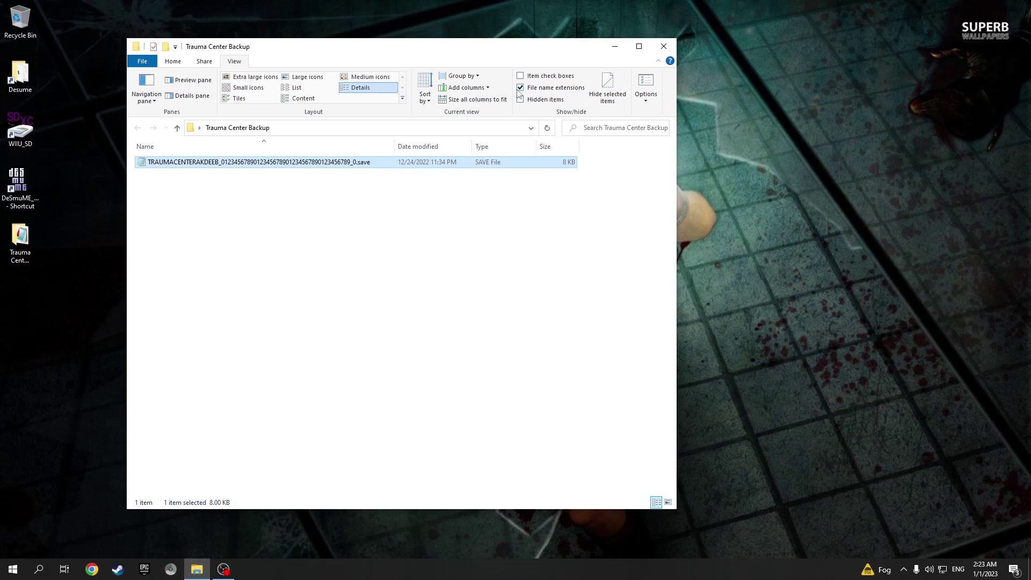
pyautogui.click(169, 63)
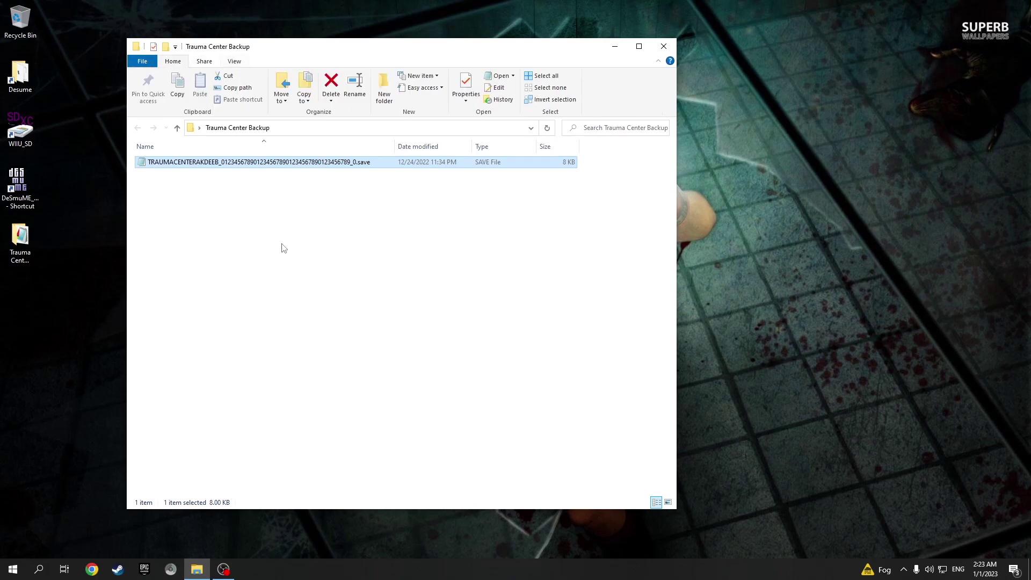
pyautogui.click(344, 163)
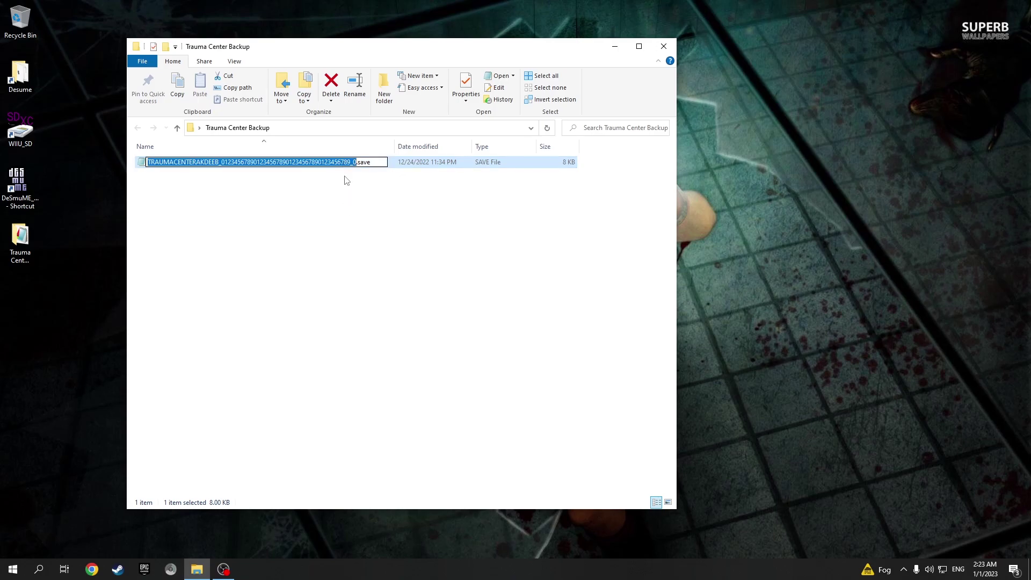
pyautogui.click(365, 163)
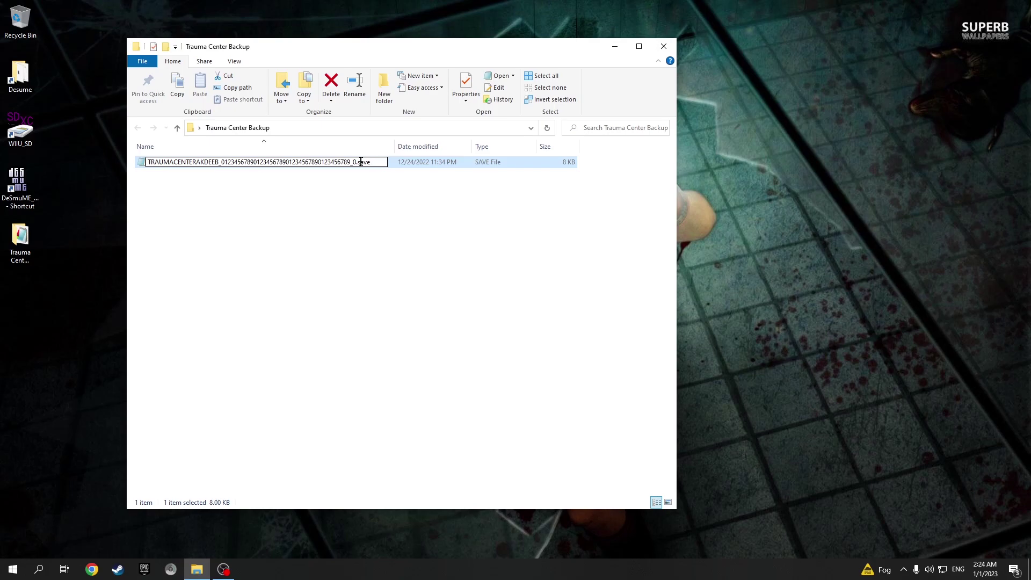
pyautogui.doubleClick(375, 162)
pyautogui.click(372, 163)
pyautogui.press('Return')
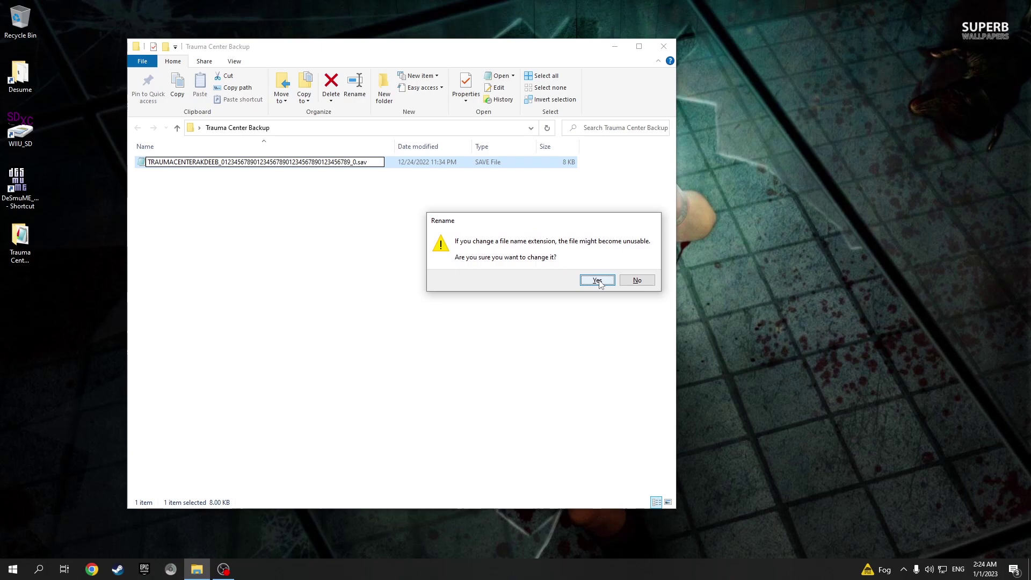
pyautogui.click(598, 280)
pyautogui.moveTo(294, 48); pyautogui.dragTo(351, 52)
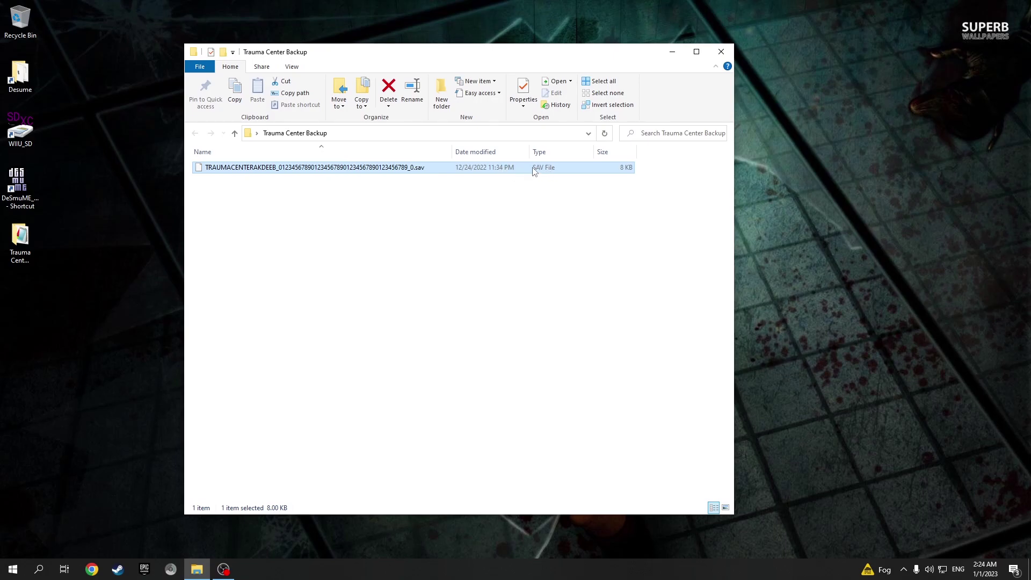
pyautogui.moveTo(391, 52); pyautogui.dragTo(357, 34)
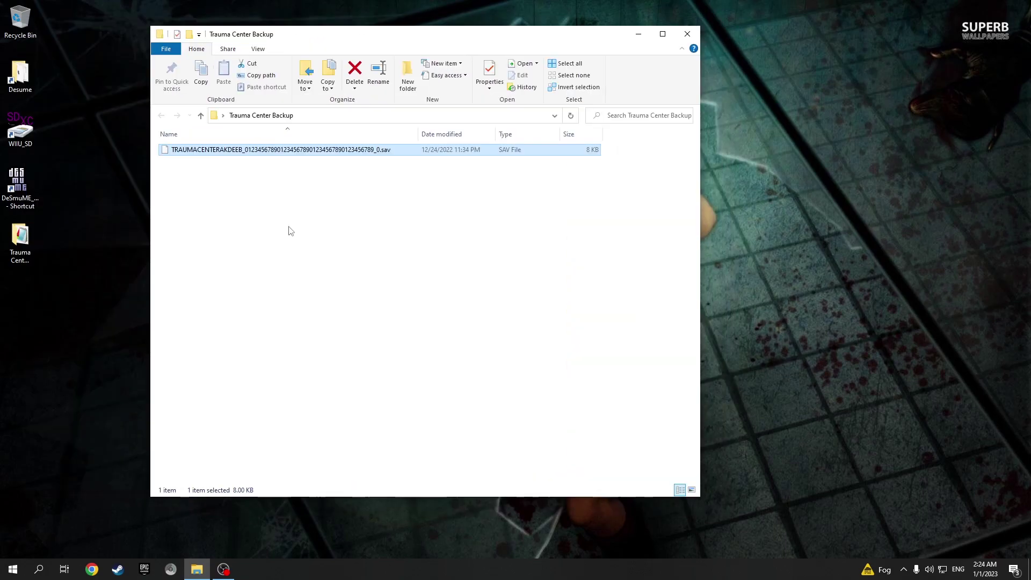
# Step: Start the DeSmuME emulator and load the recent Trauma Center - Under the Knife ROM
pyautogui.doubleClick(35, 186)
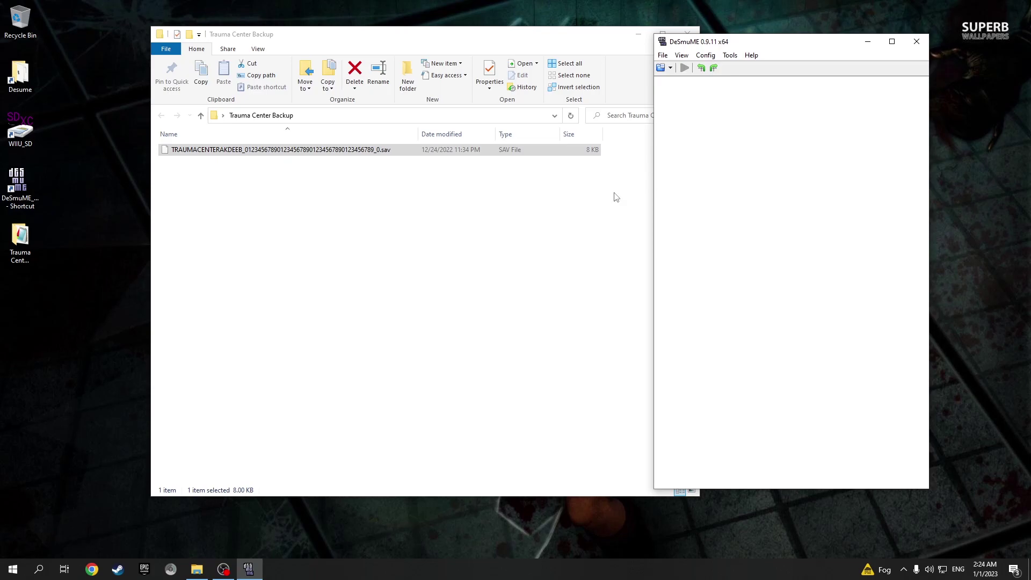
pyautogui.click(663, 55)
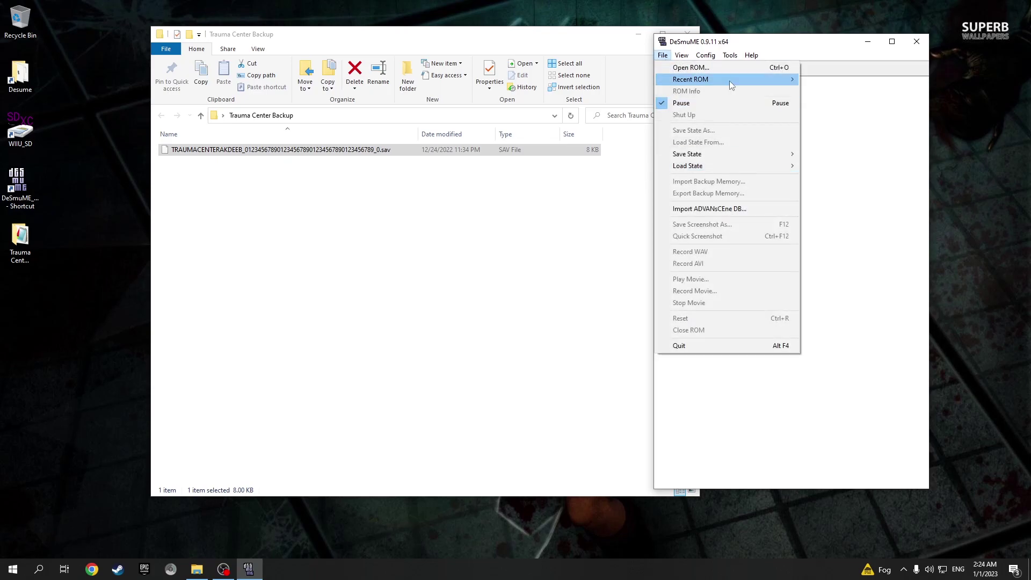
pyautogui.moveTo(729, 80)
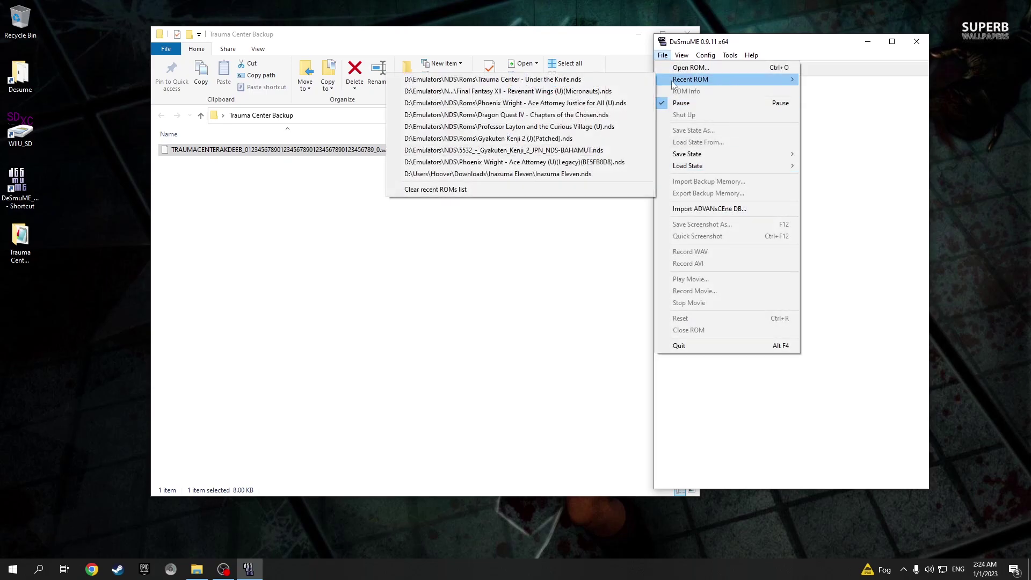
pyautogui.click(505, 80)
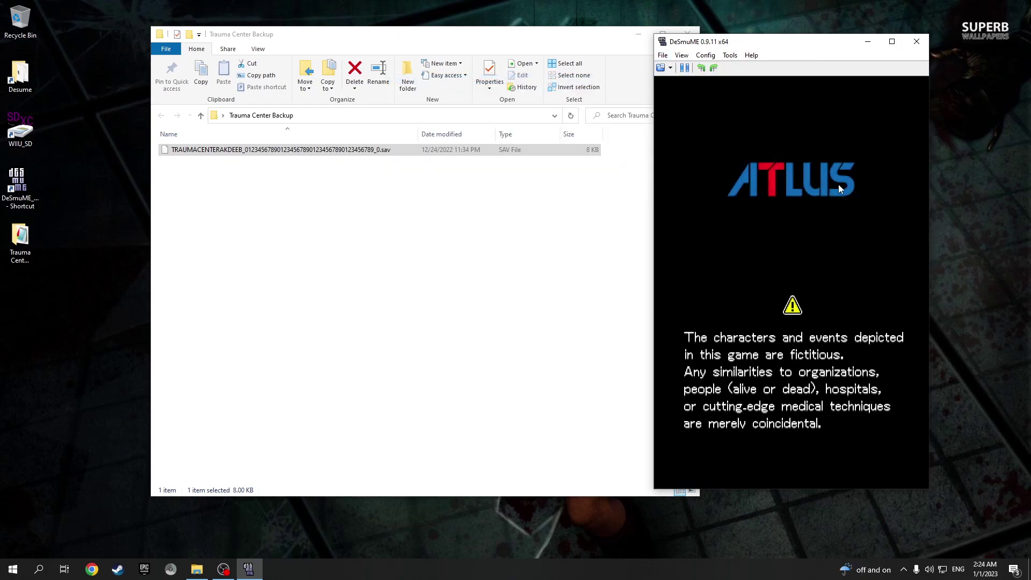
# Step: Import the TRAUMACENTERAKDEEB .sav from the desktop's Trauma Center Backup folder as backup memory with the default save size, and open the game's Load Game screen
pyautogui.click(662, 56)
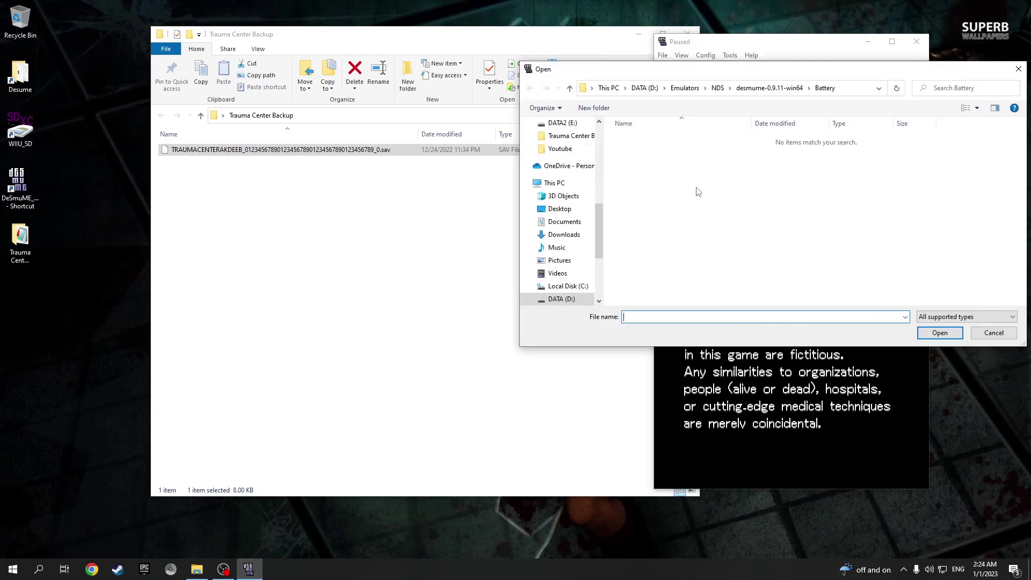
pyautogui.scroll(8, 598, 219)
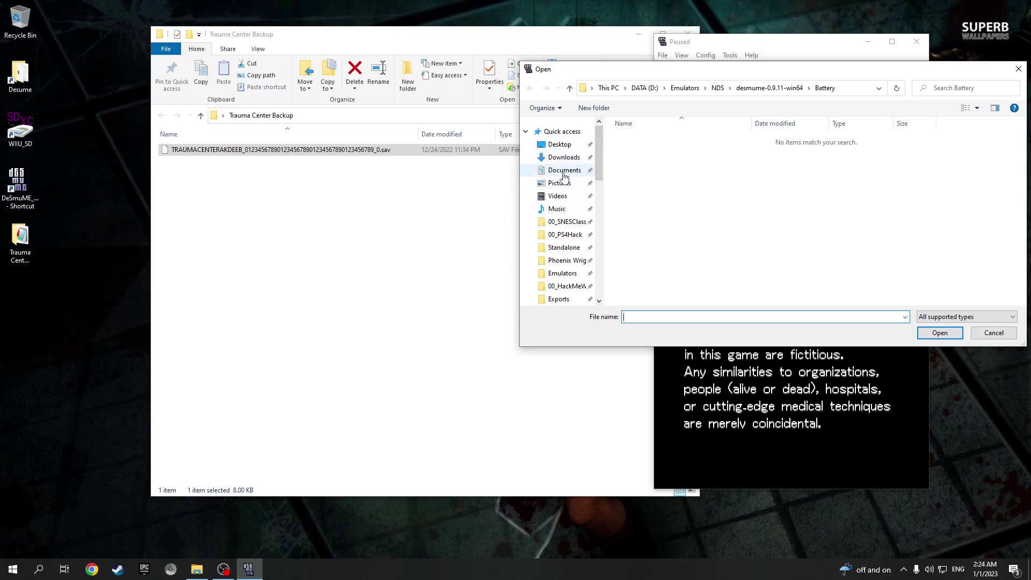
pyautogui.click(563, 144)
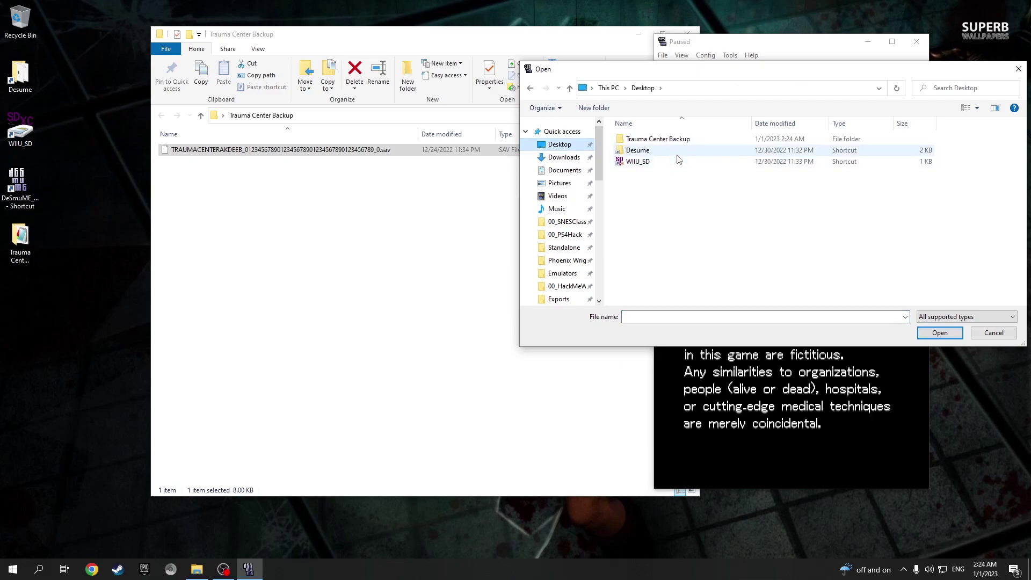
pyautogui.doubleClick(673, 145)
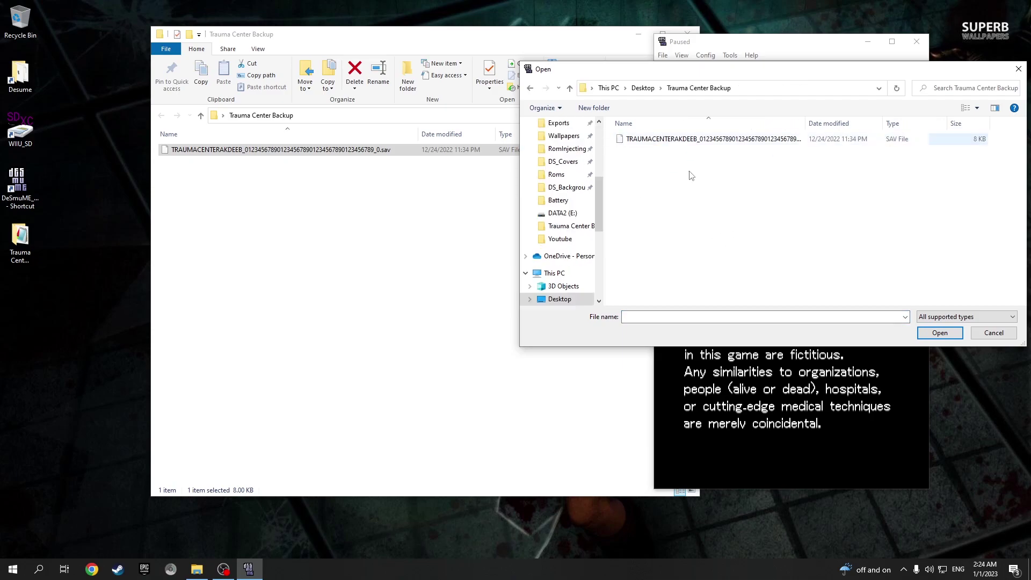
pyautogui.click(697, 140)
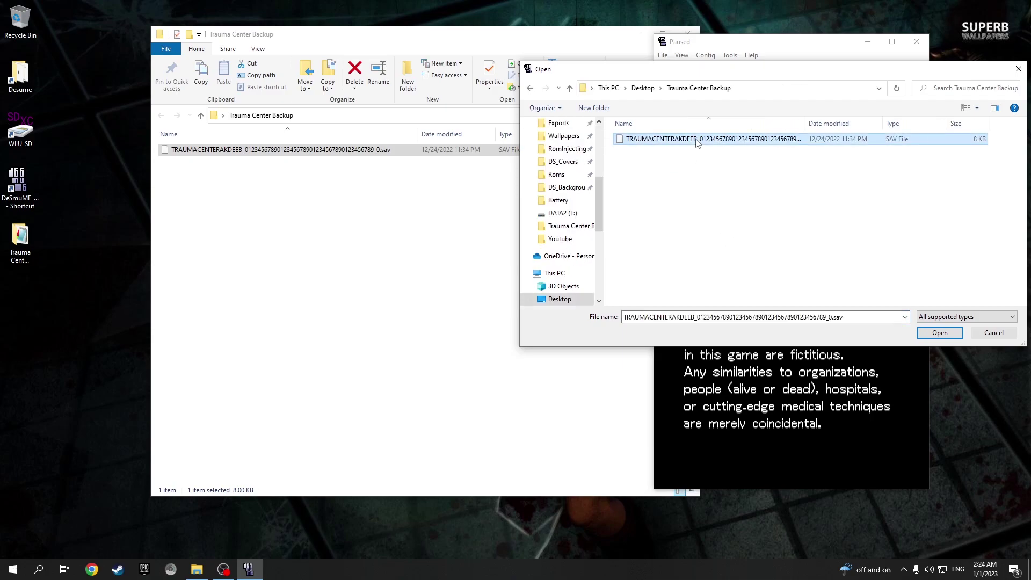
pyautogui.click(926, 333)
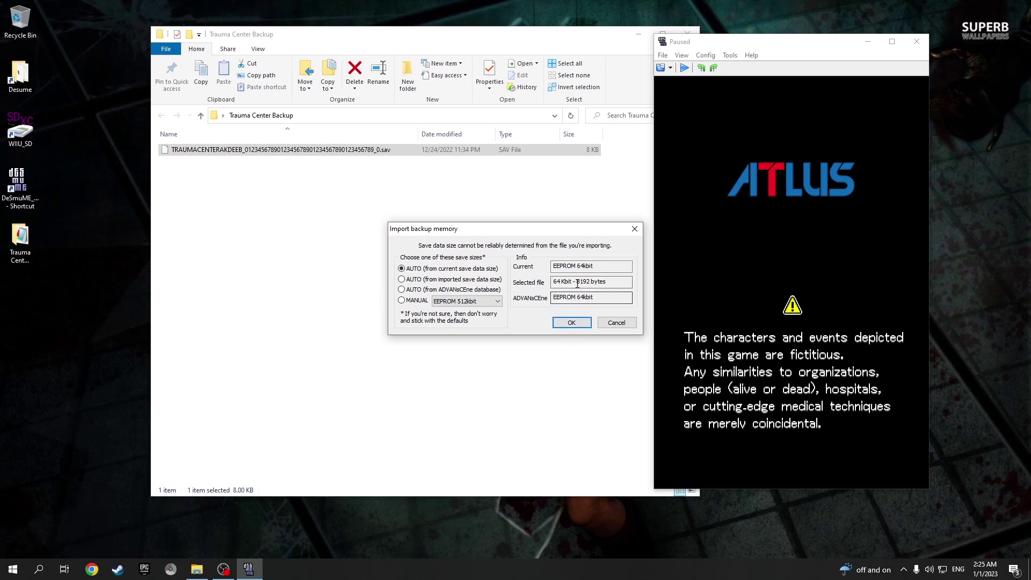
pyautogui.click(571, 323)
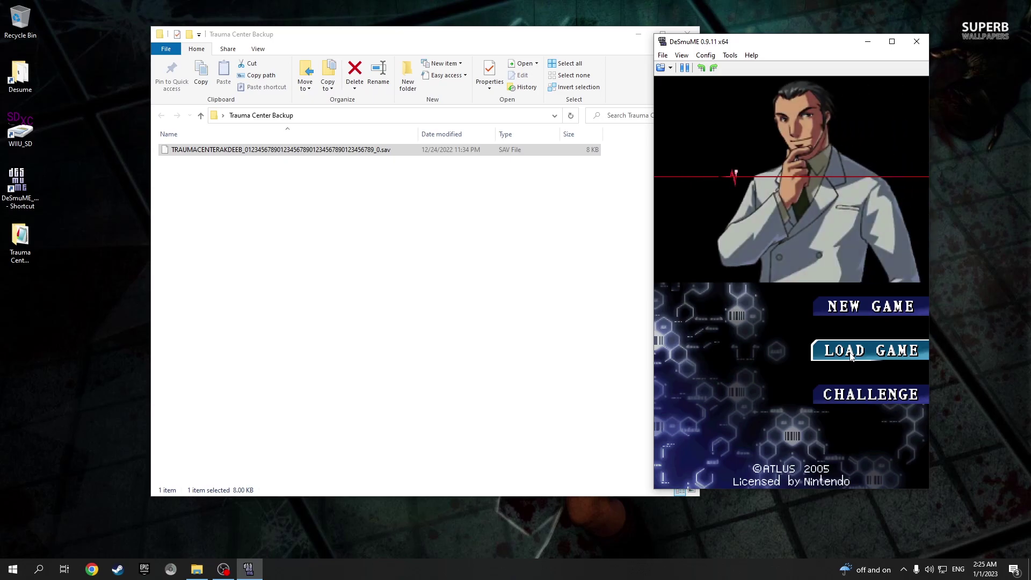
pyautogui.click(851, 355)
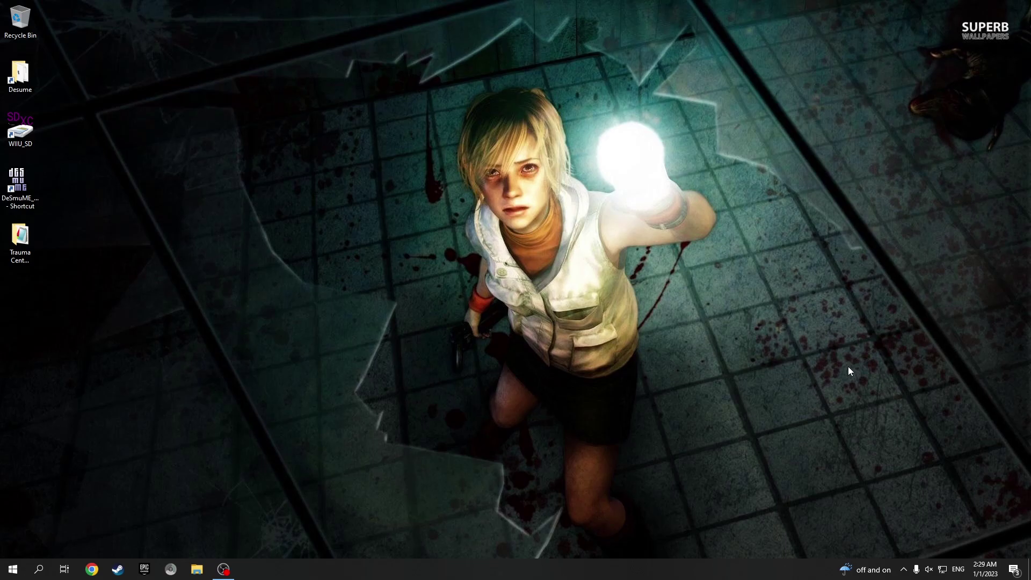
# Step: Start DeSmuME again with the recent Trauma Center - Under the Knife ROM and open the game's list of saved files
pyautogui.doubleClick(28, 192)
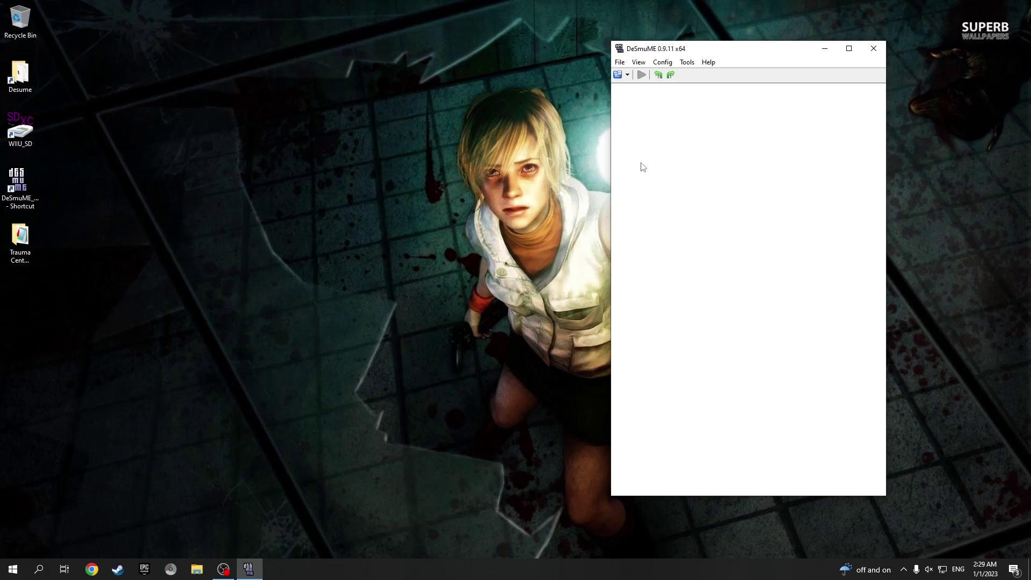
pyautogui.click(621, 63)
pyautogui.moveTo(666, 86)
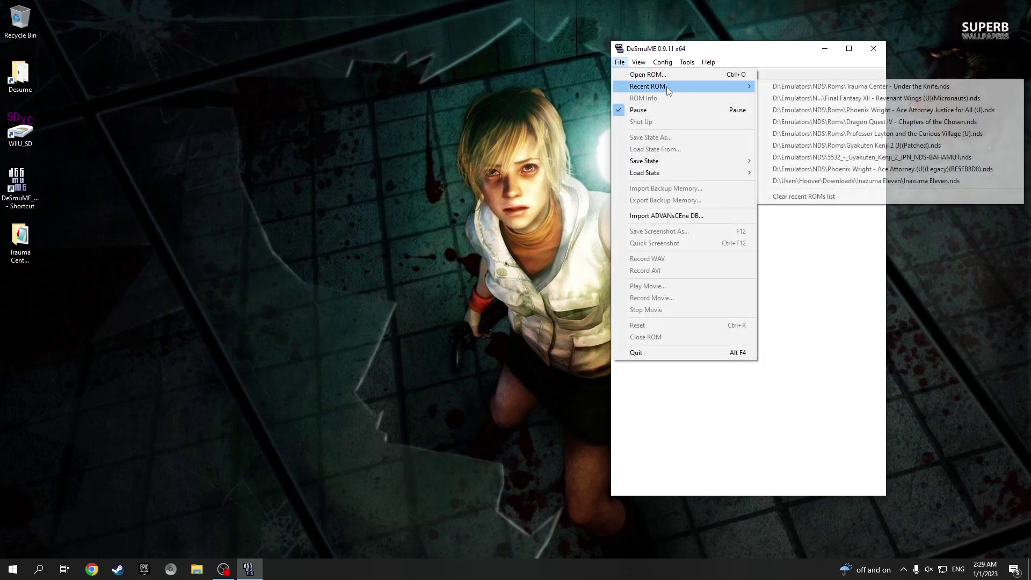
pyautogui.click(805, 88)
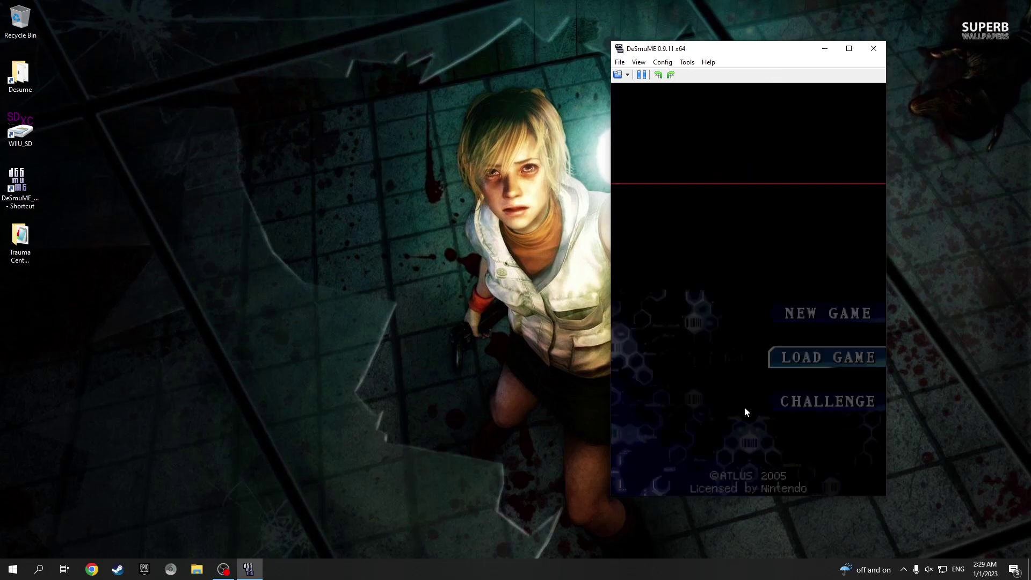
pyautogui.click(803, 350)
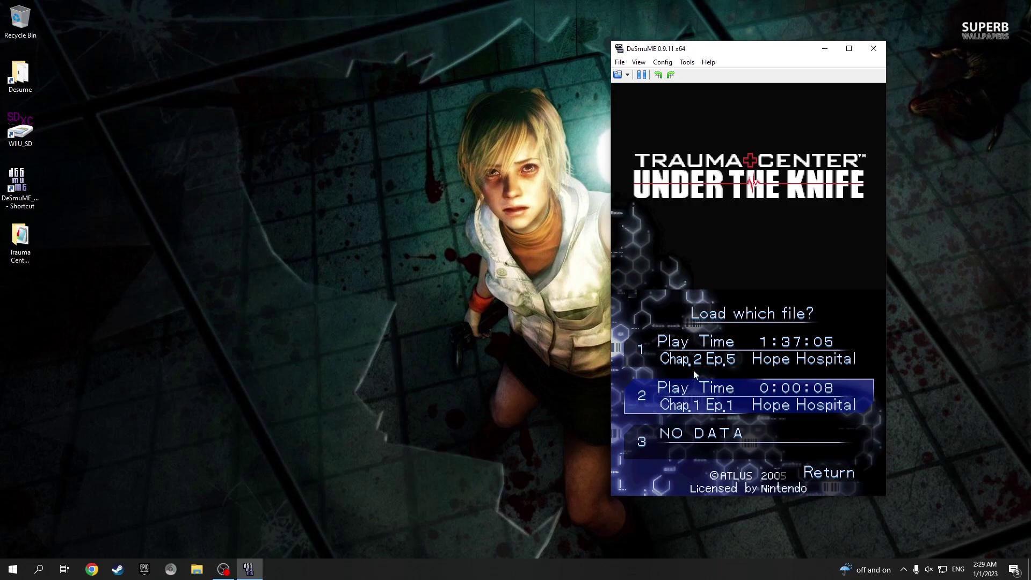
pyautogui.moveTo(702, 54)
pyautogui.mouseDown()
pyautogui.moveTo(653, 46)
pyautogui.moveTo(682, 60)
pyautogui.mouseUp()
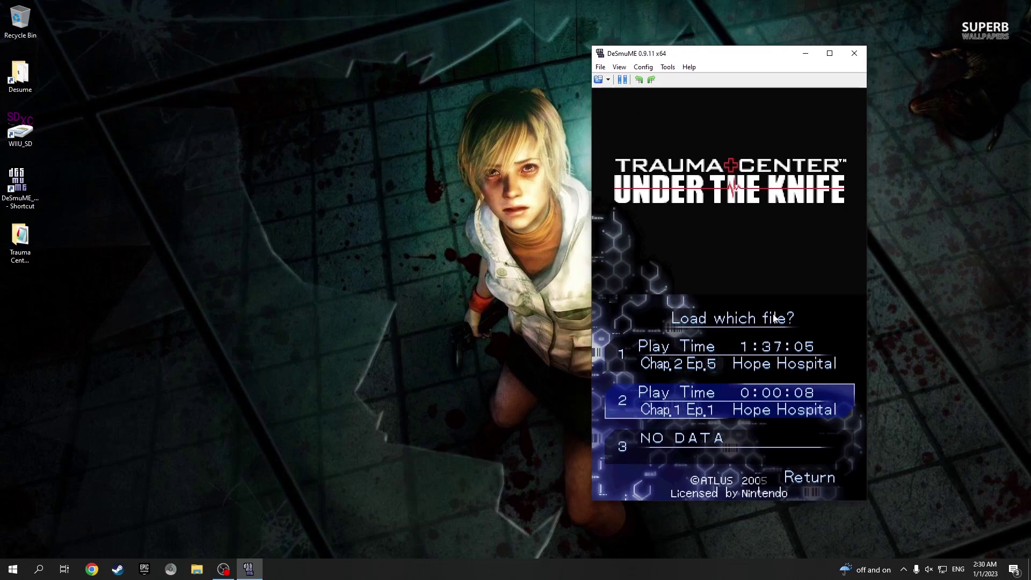
# Step: Export the backup memory in Raw Save format (*.sav) as Trauma Center Export into the Trauma Center Backup folder, and close the emulator
pyautogui.click(600, 66)
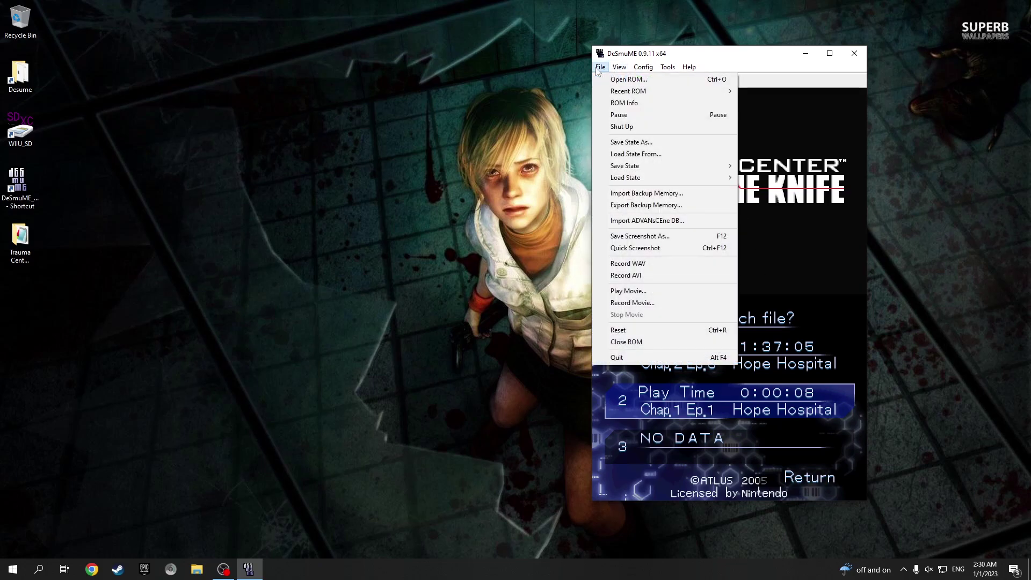
pyautogui.click(654, 207)
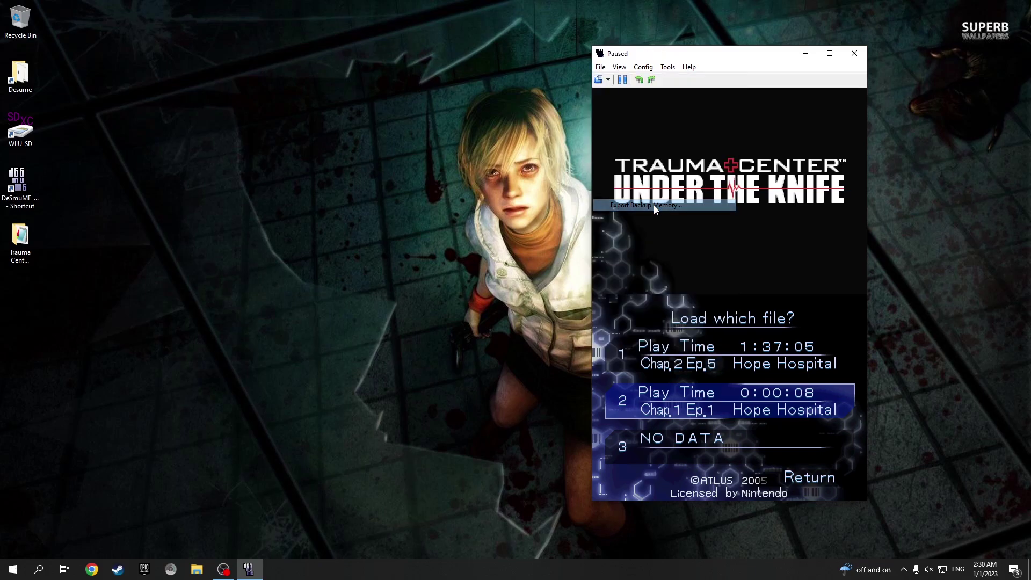
pyautogui.click(648, 320)
pyautogui.click(642, 327)
pyautogui.click(645, 308)
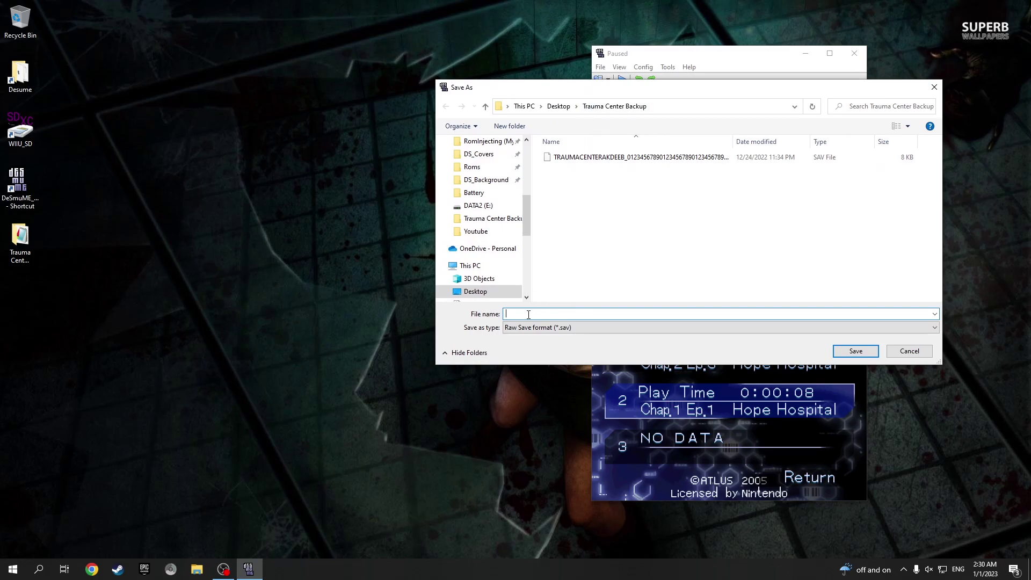
pyautogui.write('Trauma Center Export')
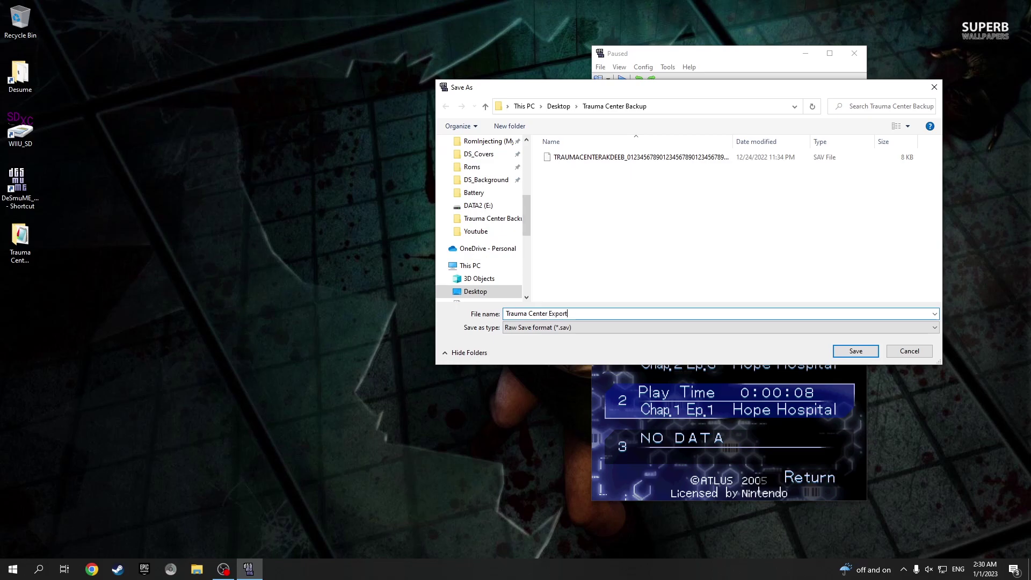
pyautogui.press('Return')
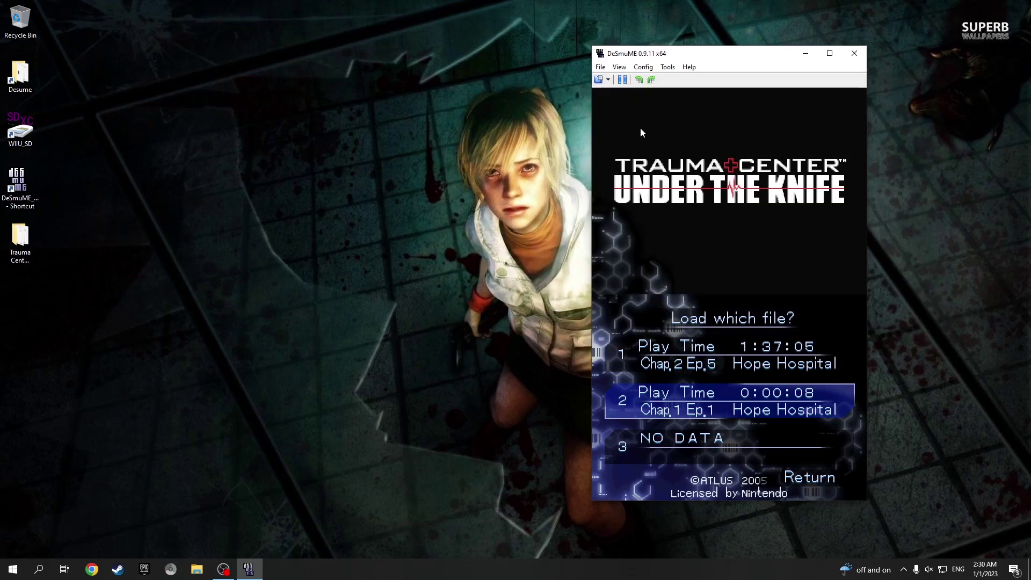
pyautogui.hotkey('alt', 'F4')
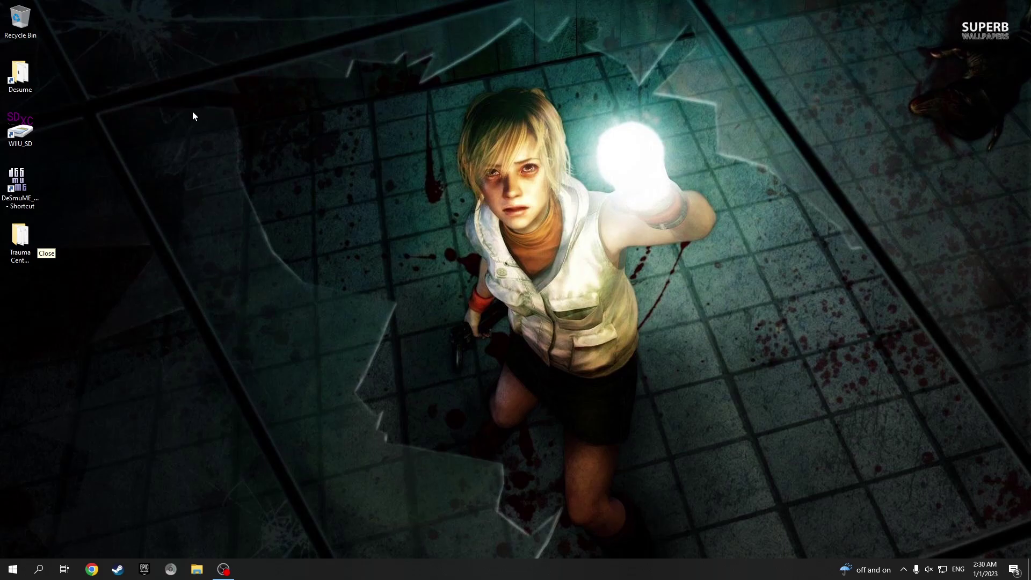
# Step: Open the desktop's Trauma Center Backup folder and change the extension of Trauma Center Export to .save
pyautogui.doubleClick(20, 244)
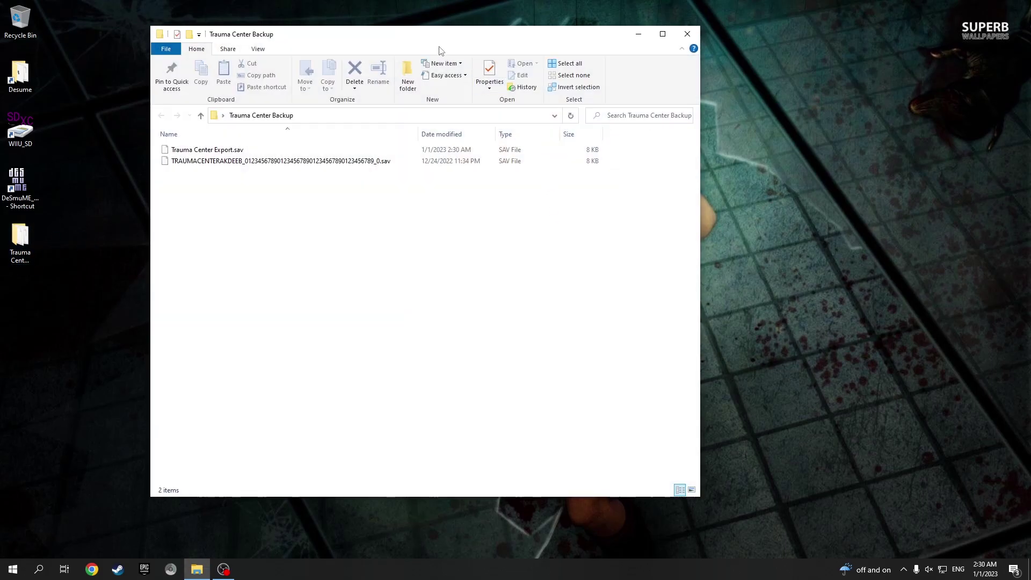
pyautogui.moveTo(439, 47); pyautogui.dragTo(707, 48)
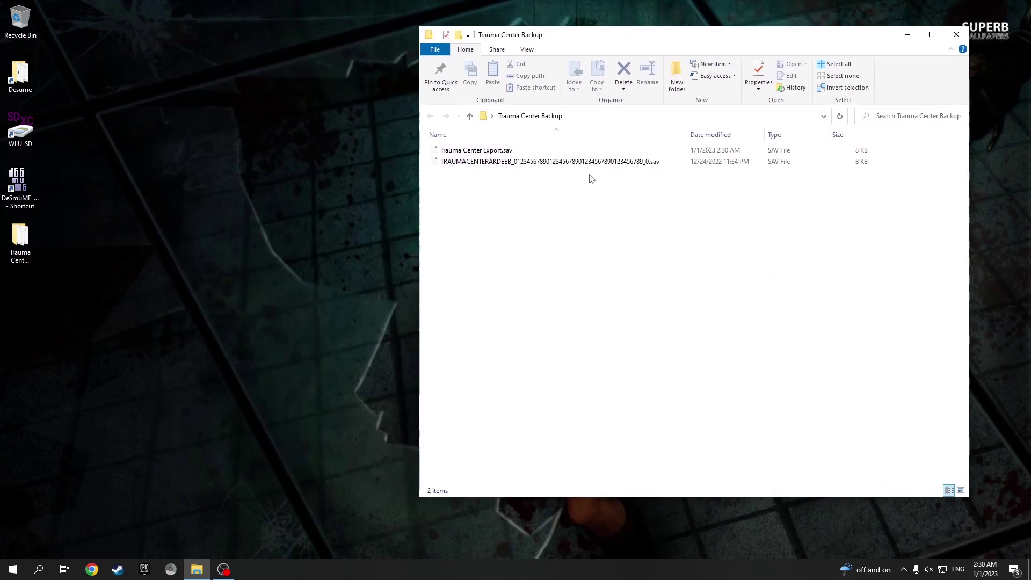
pyautogui.click(569, 152)
pyautogui.press('F2')
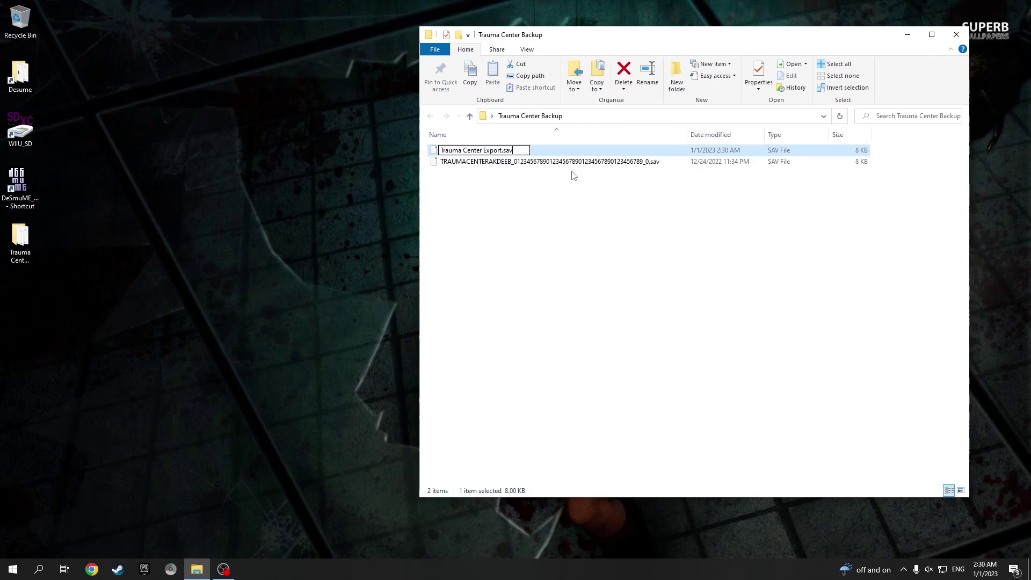
pyautogui.write('e')
pyautogui.press('Return')
pyautogui.press('Return')
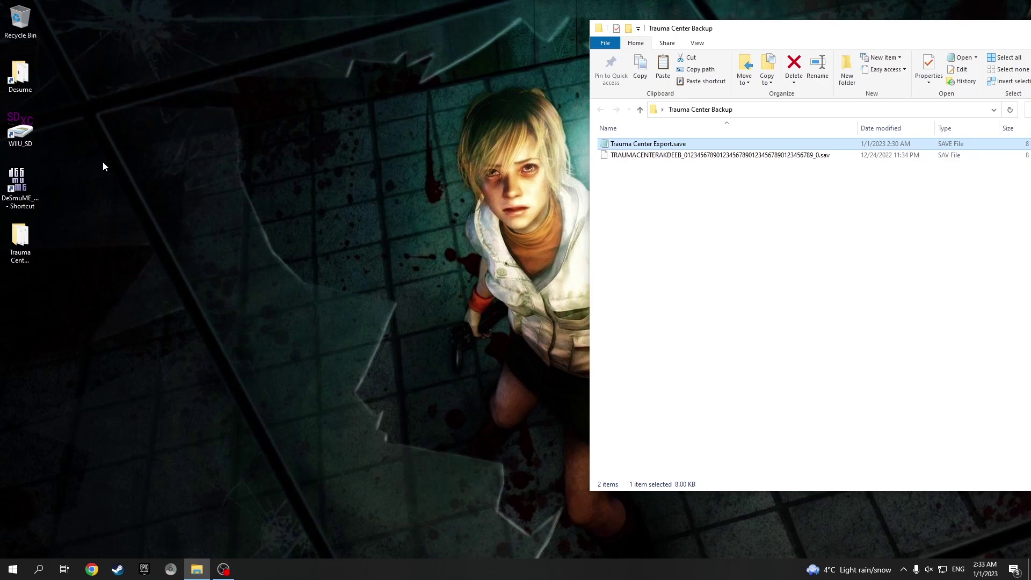
pyautogui.doubleClick(25, 143)
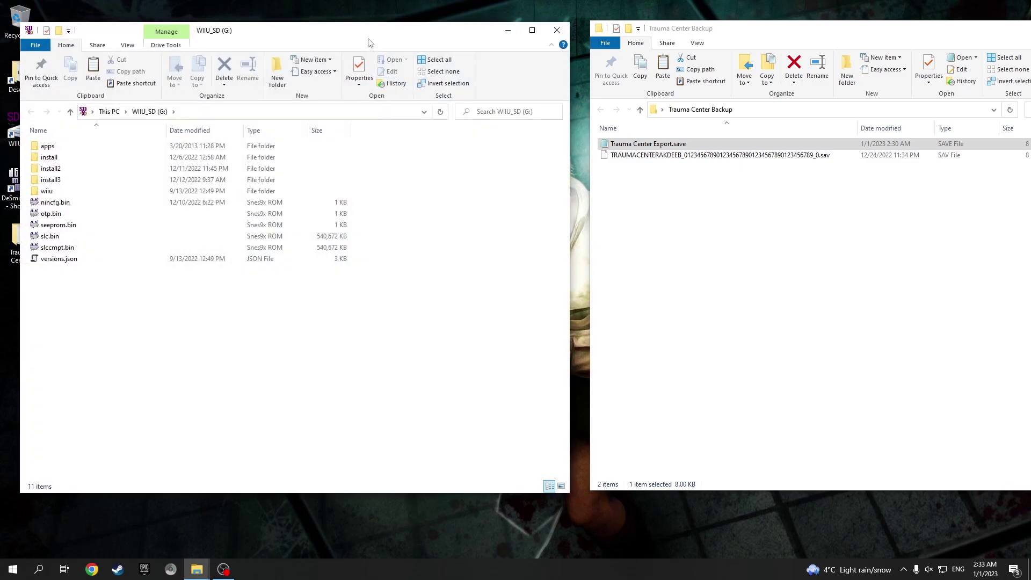
pyautogui.moveTo(368, 42); pyautogui.dragTo(385, 41)
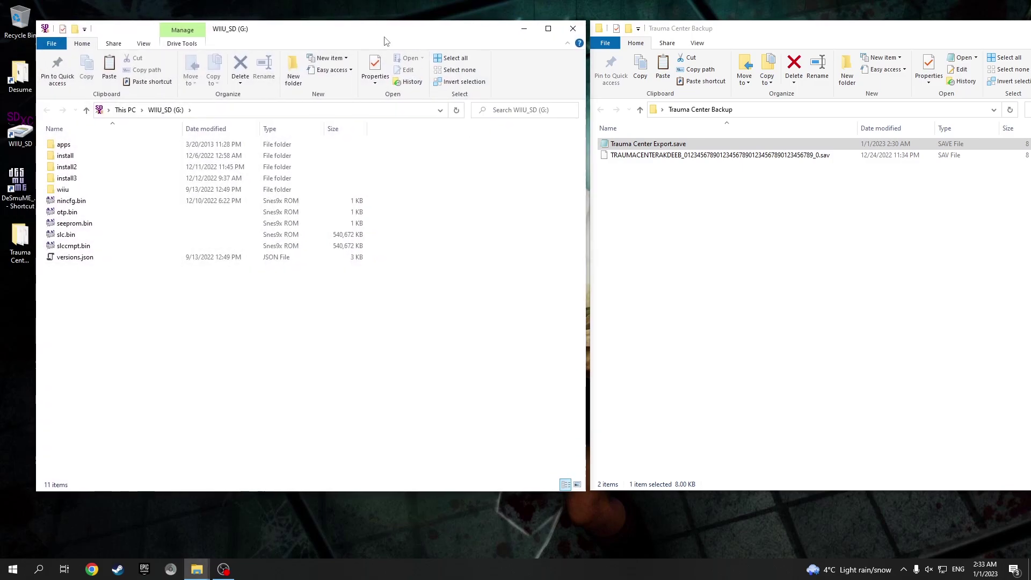
pyautogui.doubleClick(91, 195)
pyautogui.doubleClick(104, 155)
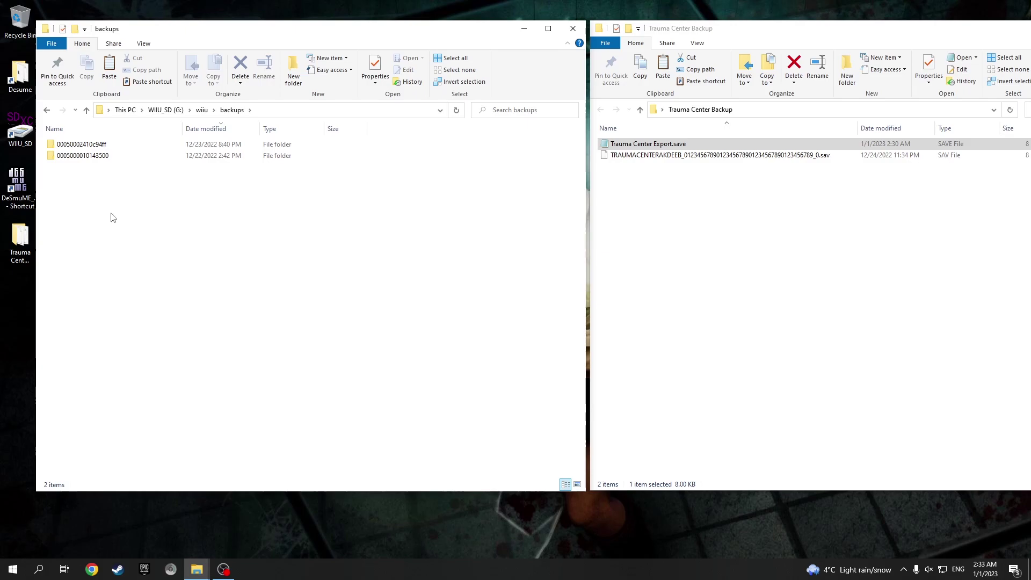
pyautogui.doubleClick(186, 148)
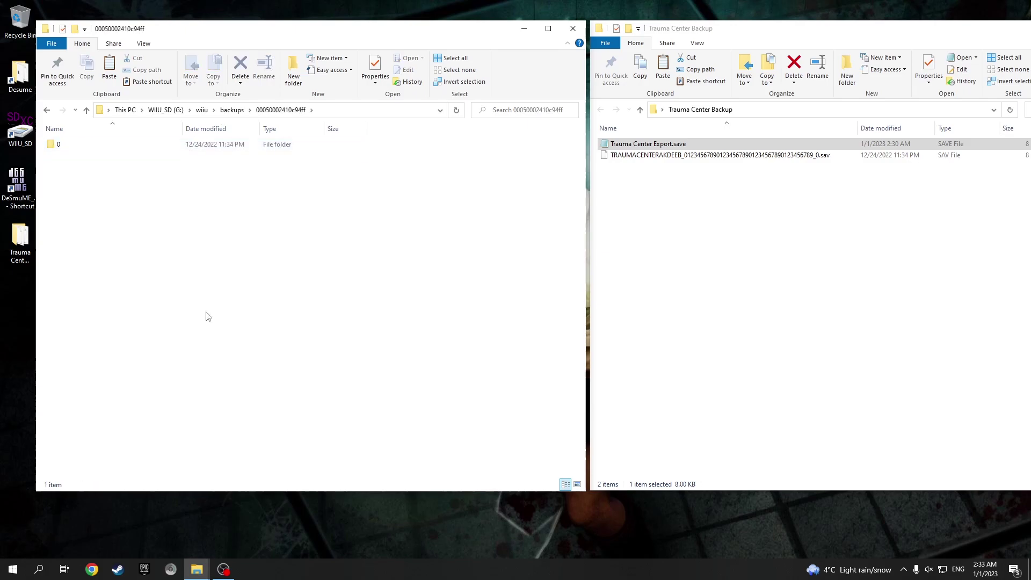
pyautogui.moveTo(207, 32); pyautogui.dragTo(193, 43)
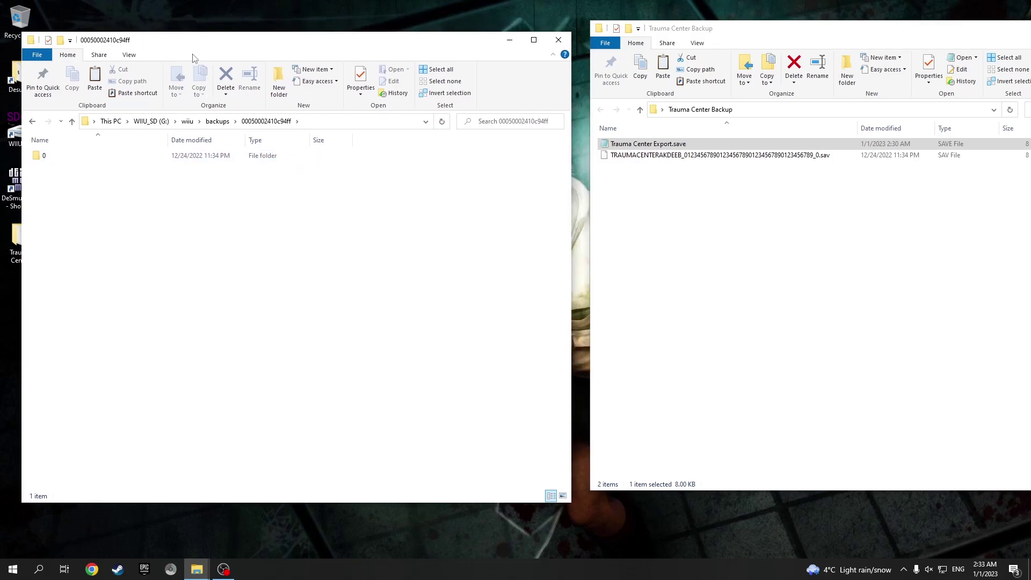
pyautogui.click(54, 157)
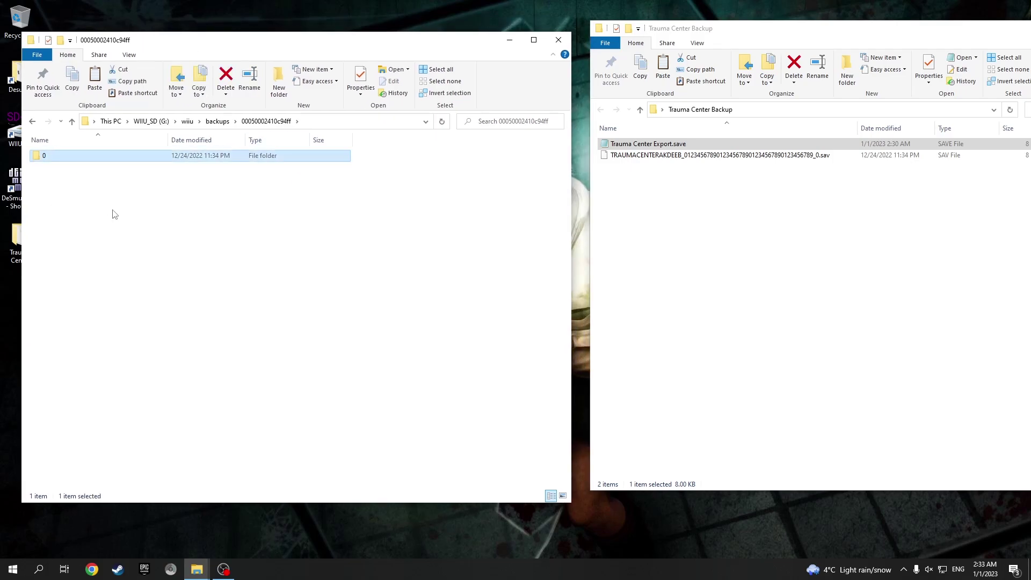
pyautogui.click(102, 165)
pyautogui.click(97, 159)
pyautogui.hotkey('ctrl', 'v')
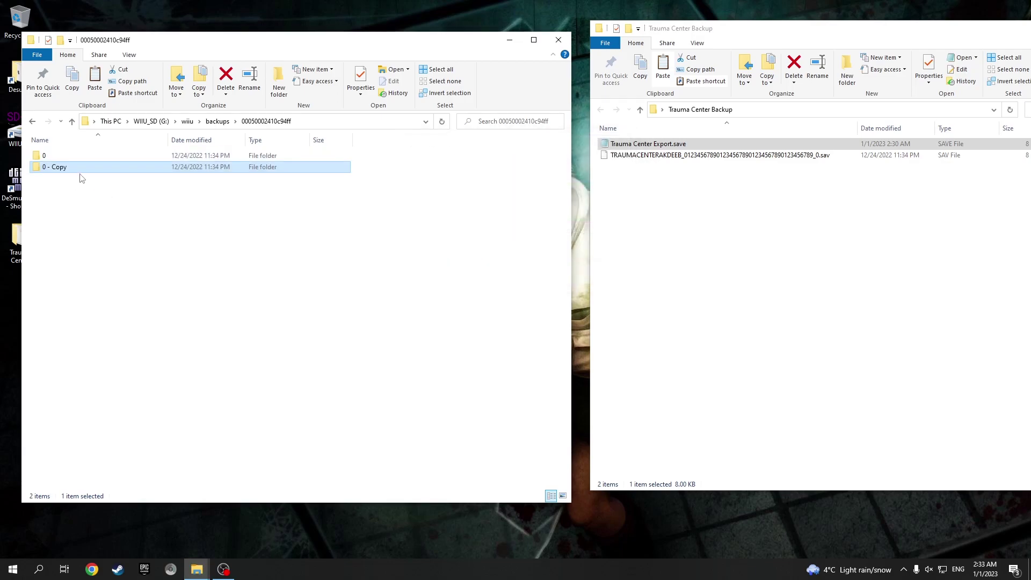
pyautogui.press('F2')
pyautogui.write('1')
pyautogui.press('Return')
pyautogui.click(148, 250)
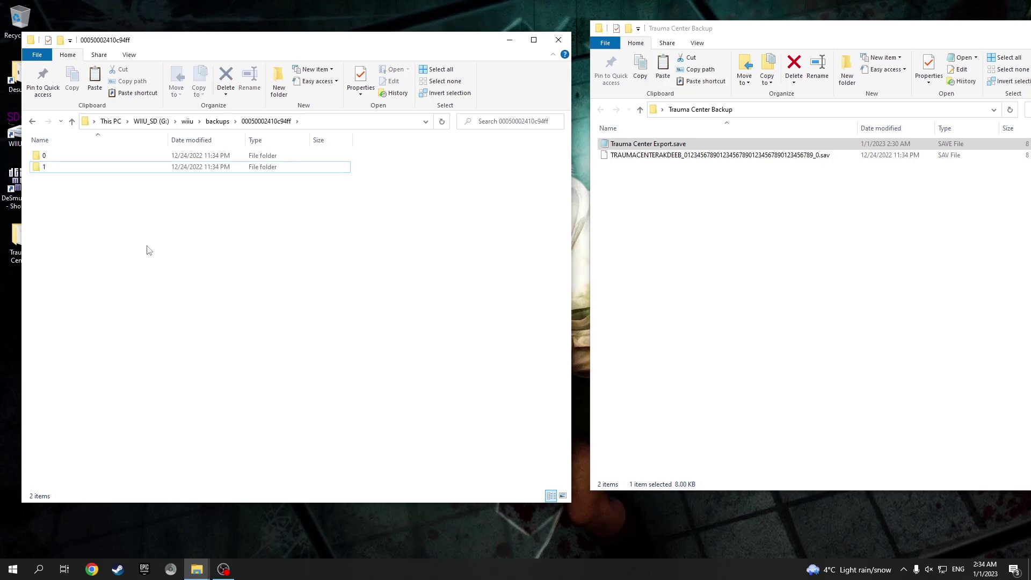
# Step: Open the 80000004 folder inside backup slot 1 on the WIIU_SD card
pyautogui.click(56, 173)
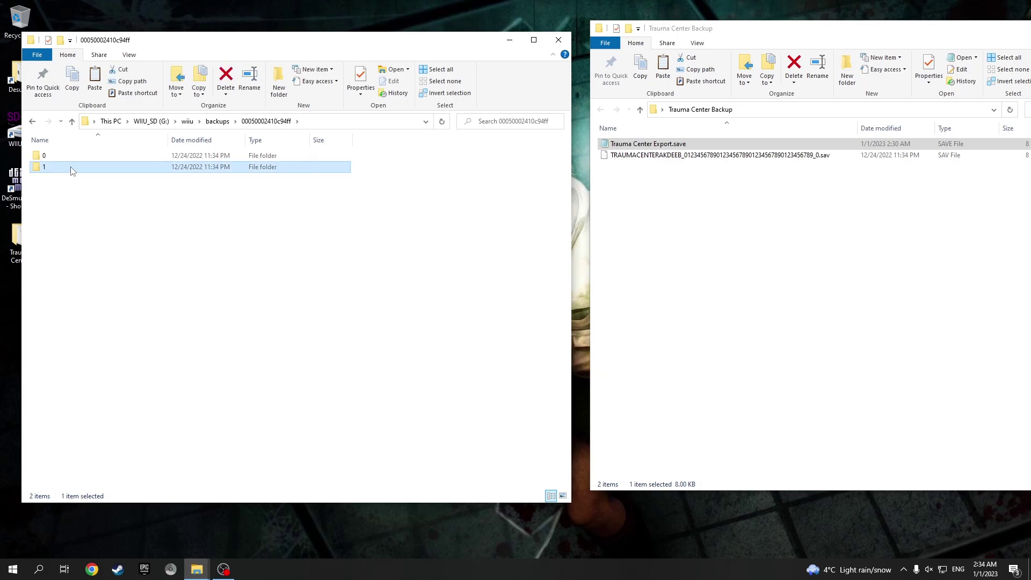
pyautogui.doubleClick(71, 167)
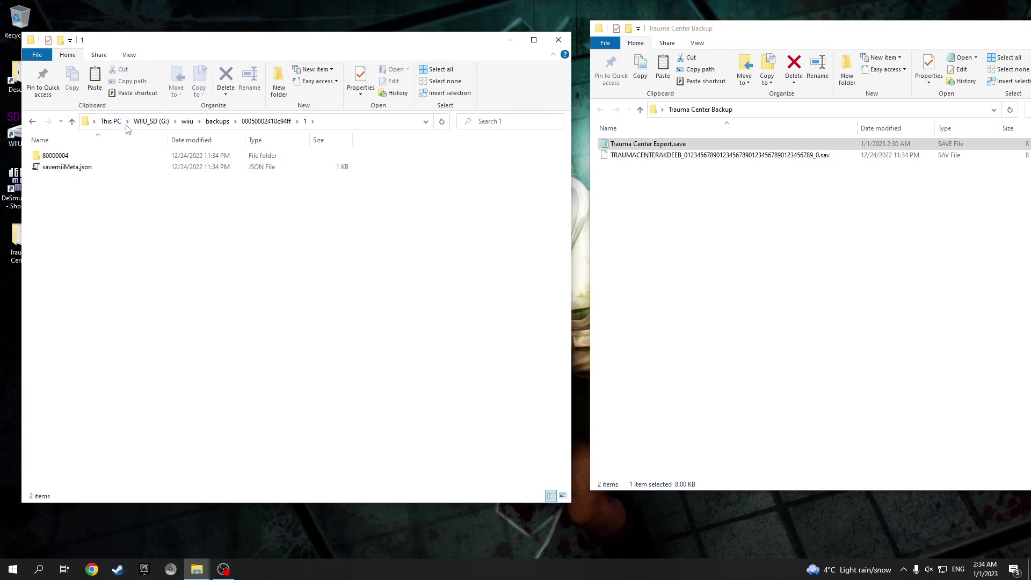
pyautogui.click(62, 156)
pyautogui.doubleClick(62, 157)
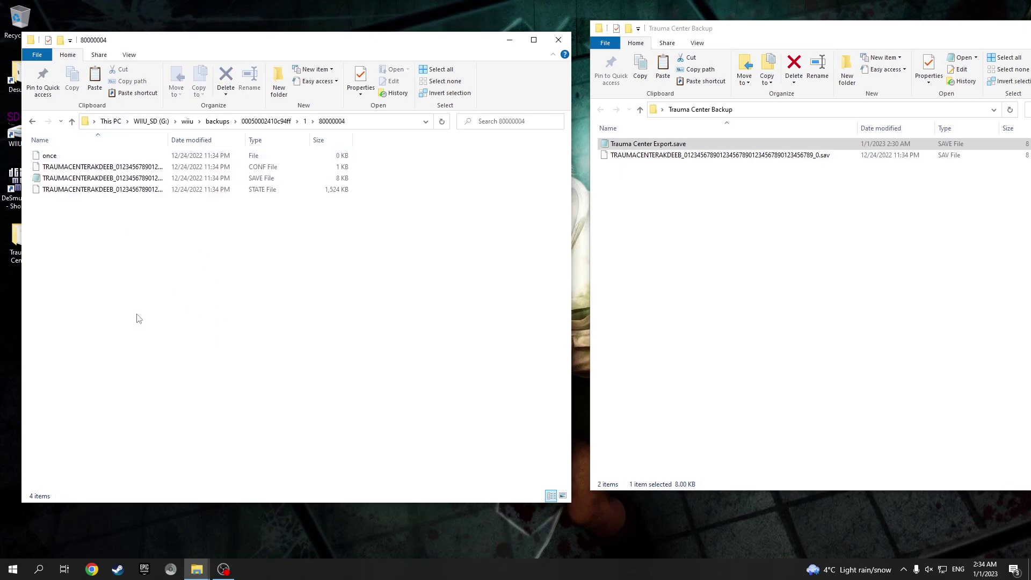
pyautogui.click(149, 179)
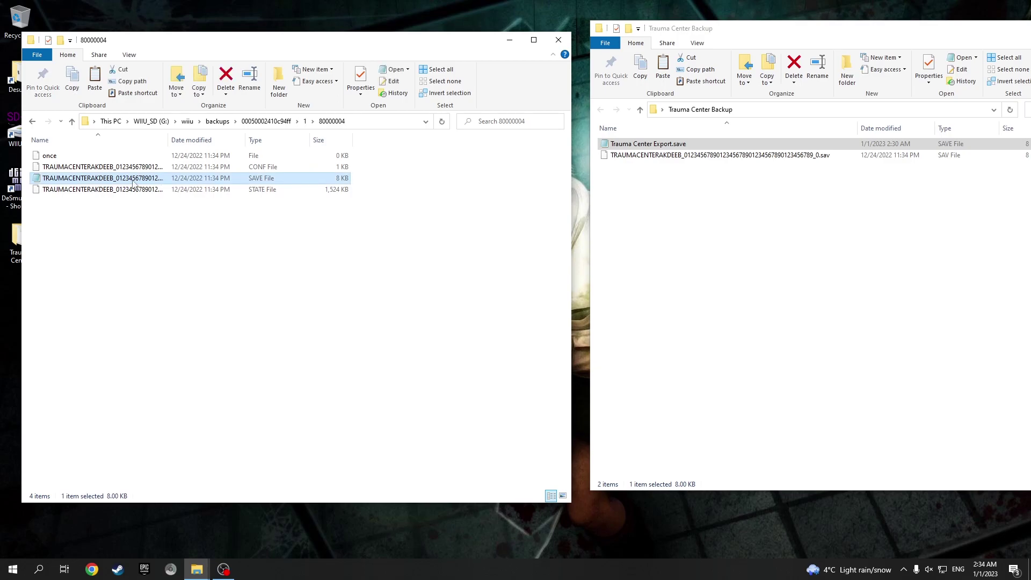
pyautogui.press('F2')
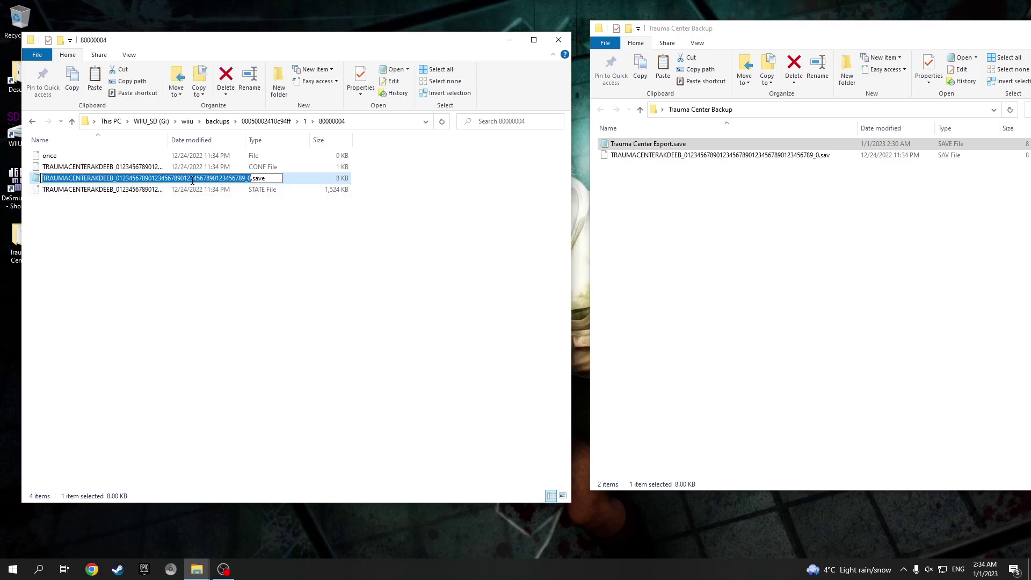
pyautogui.click(231, 229)
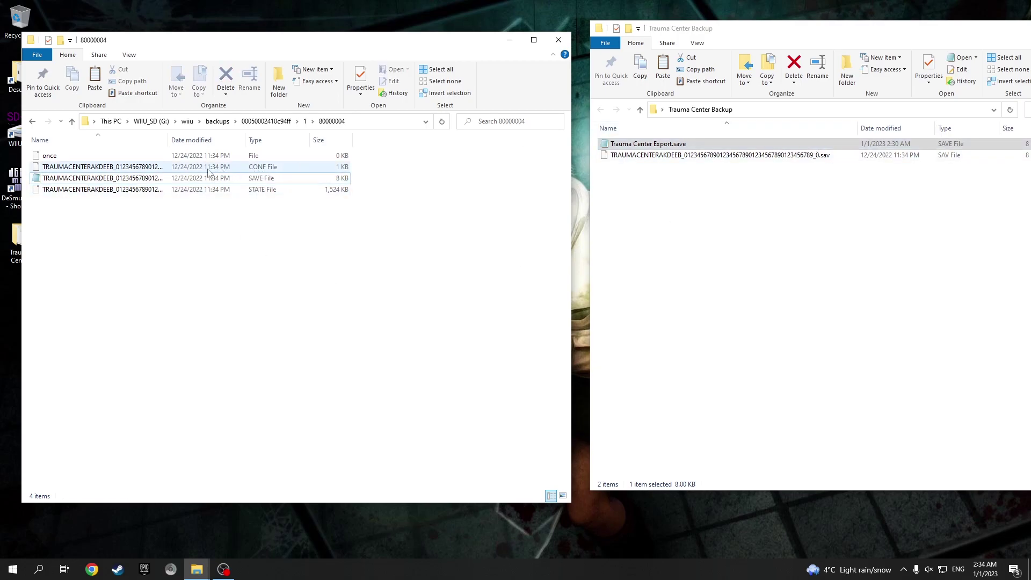
pyautogui.click(183, 177)
pyautogui.press('F2')
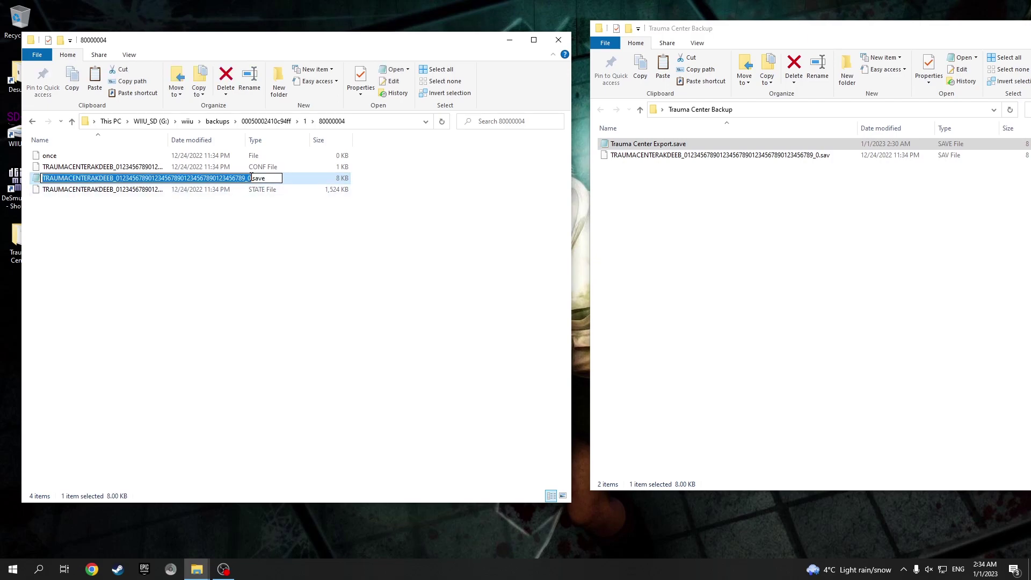
pyautogui.click(274, 178)
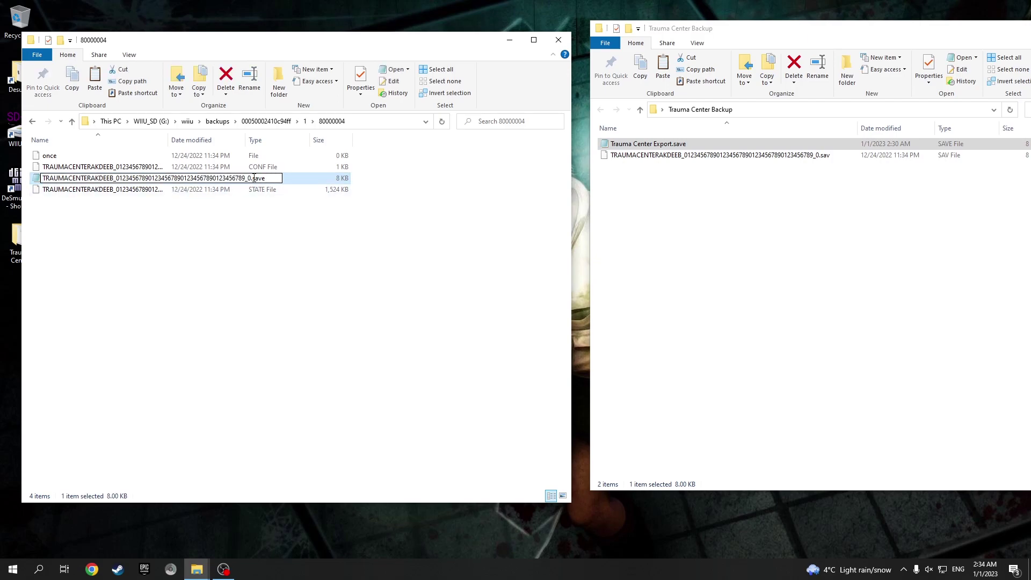
pyautogui.click(212, 218)
# Step: Copy the full name of the TRAUMACENTERAKDEEB SAVE file in 80000004, including its .save extension
pyautogui.rightClick(184, 173)
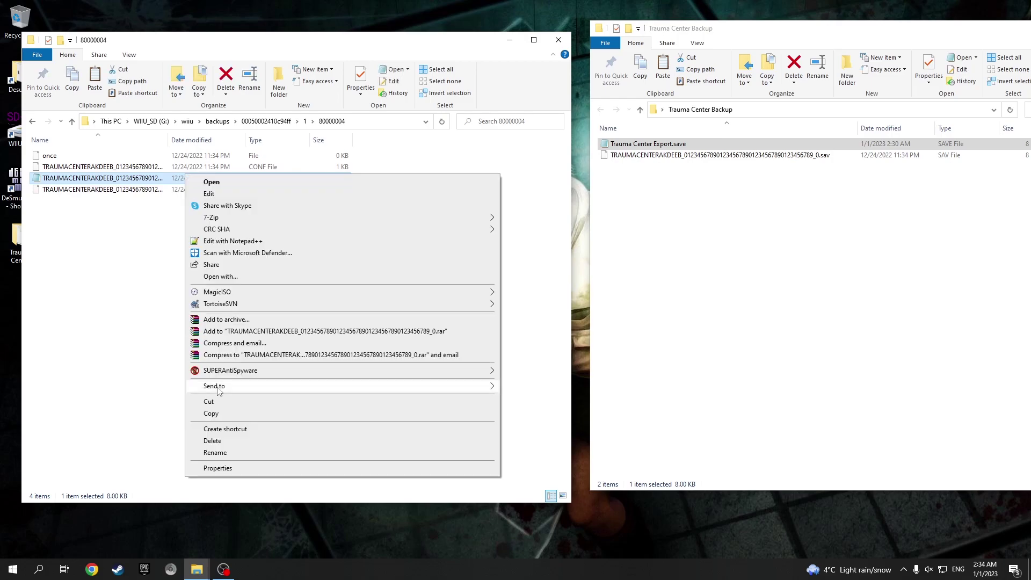
pyautogui.click(215, 452)
pyautogui.click(274, 177)
pyautogui.moveTo(274, 178); pyautogui.dragTo(47, 172)
pyautogui.press('BackSpace')
pyautogui.hotkey('ctrl', 'z')
pyautogui.hotkey('ctrl', 'c')
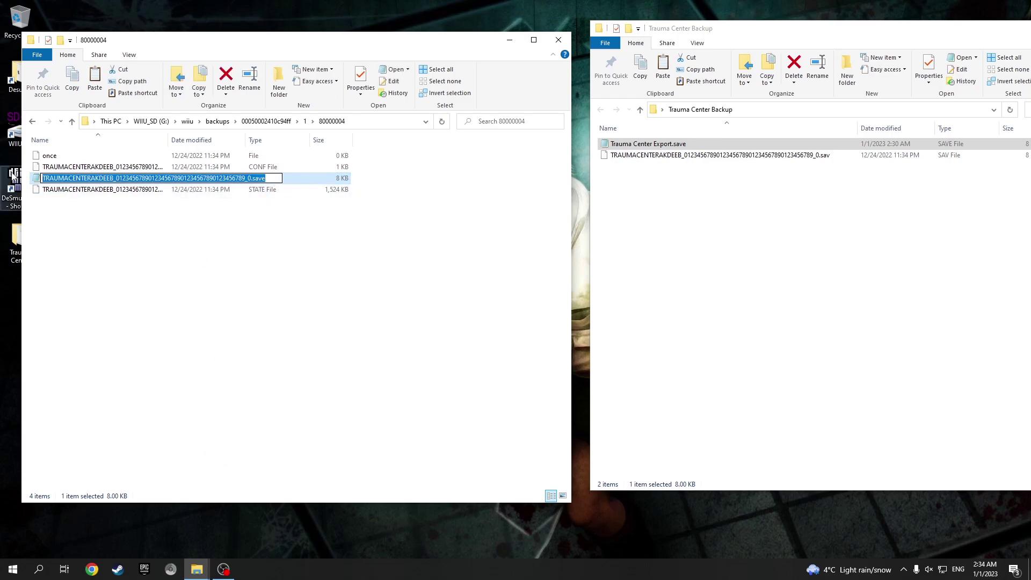
# Step: Rename Trauma Center Export.save to the copied file name and copy it into the 80000004 folder, replacing the existing SAVE file
pyautogui.click(685, 144)
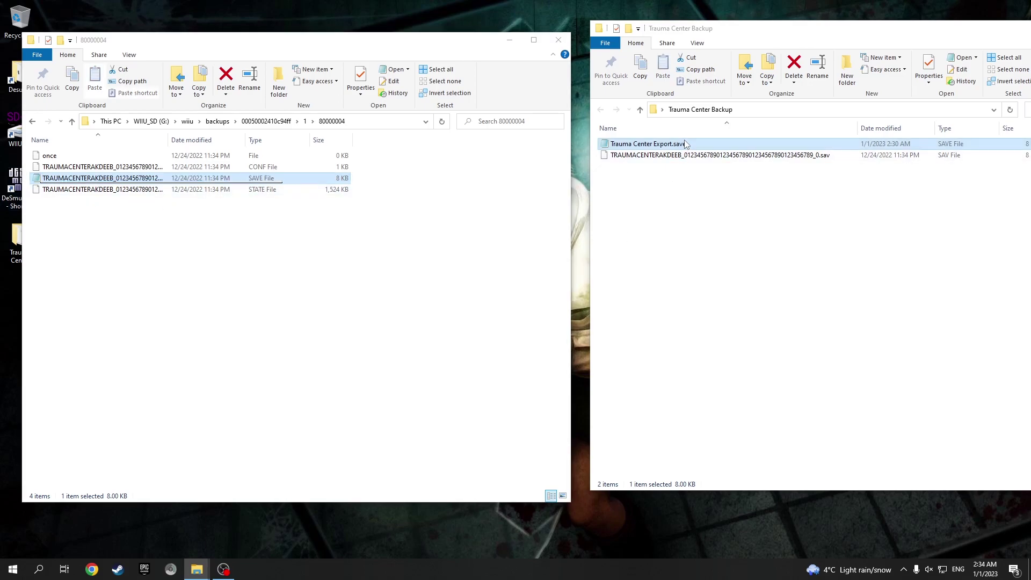
pyautogui.press('F2')
pyautogui.hotkey('ctrl', 'v')
pyautogui.press('Return')
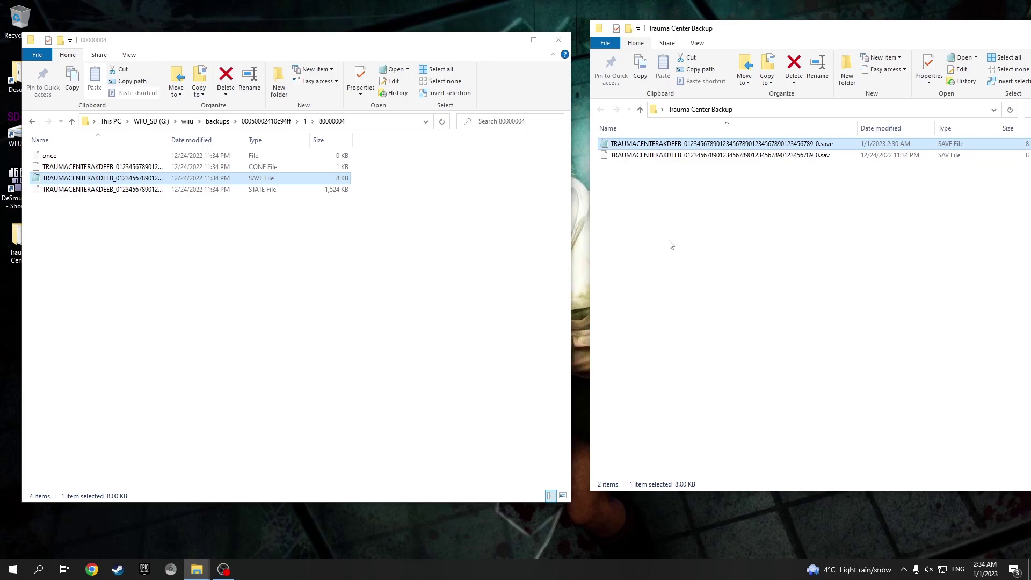
pyautogui.moveTo(679, 146); pyautogui.dragTo(202, 277)
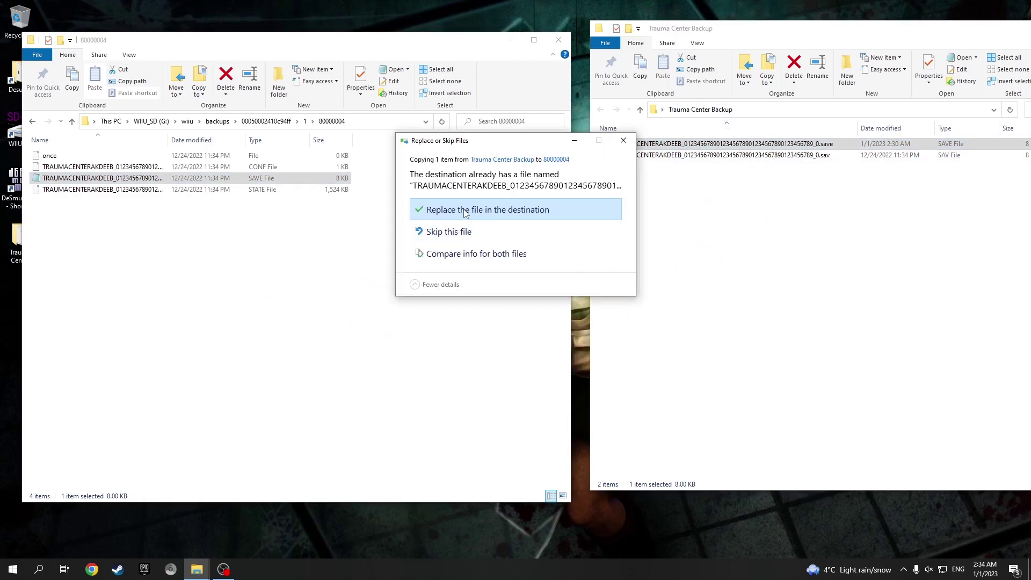
pyautogui.click(460, 216)
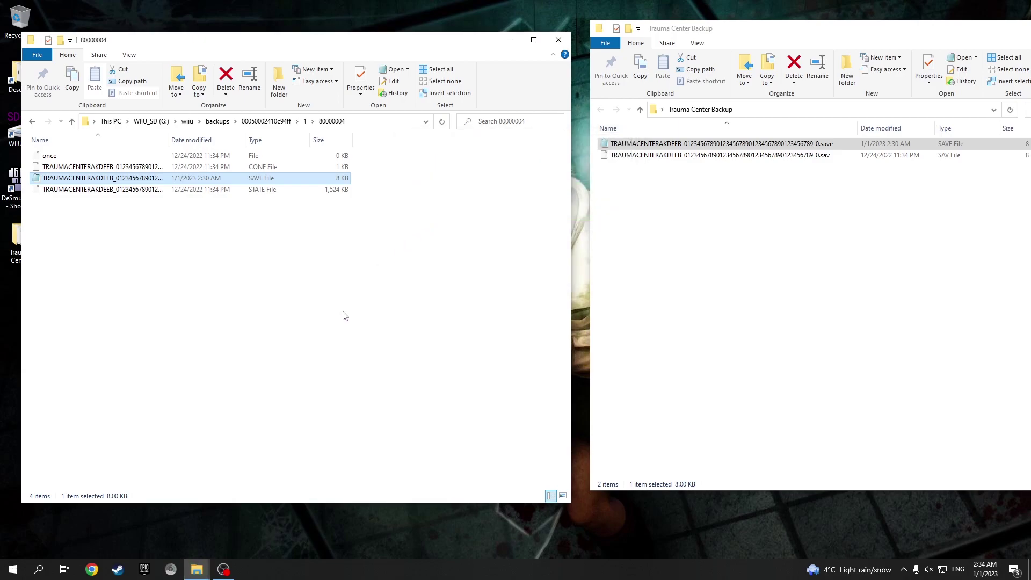
# Step: Delete the TRAUMACENTERAKDEEB STATE file from slot 1's 80000004 folder
pyautogui.press('Down')
pyautogui.press('Up')
pyautogui.press('Down')
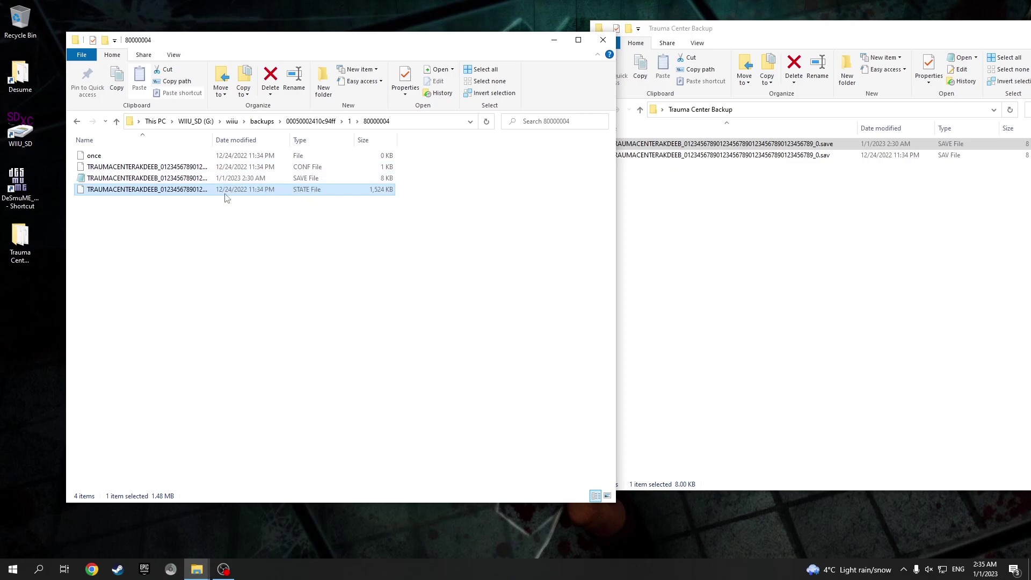
pyautogui.press('Up')
pyautogui.press('Down')
pyautogui.press('Delete')
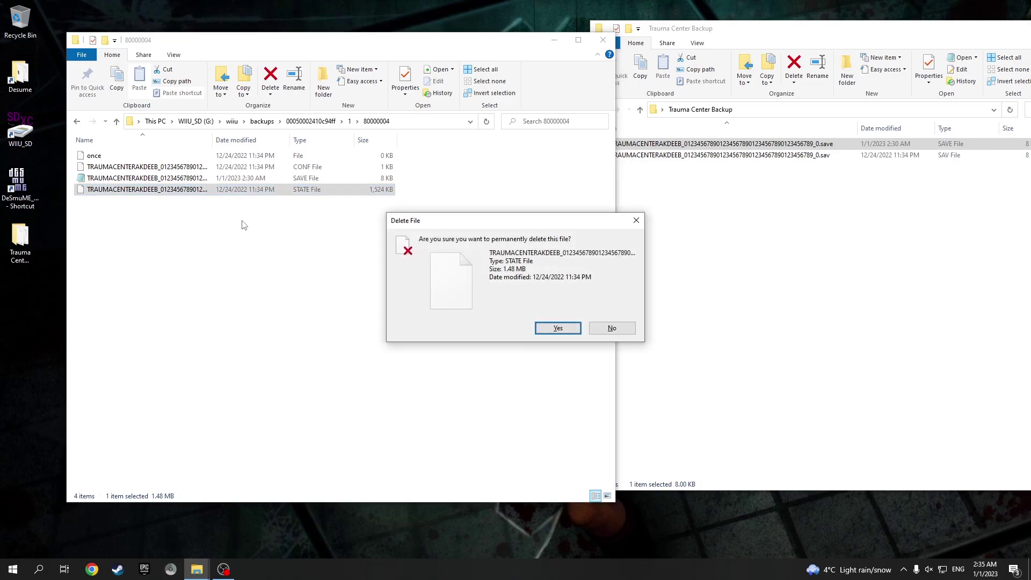
pyautogui.press('Escape')
pyautogui.press('Delete')
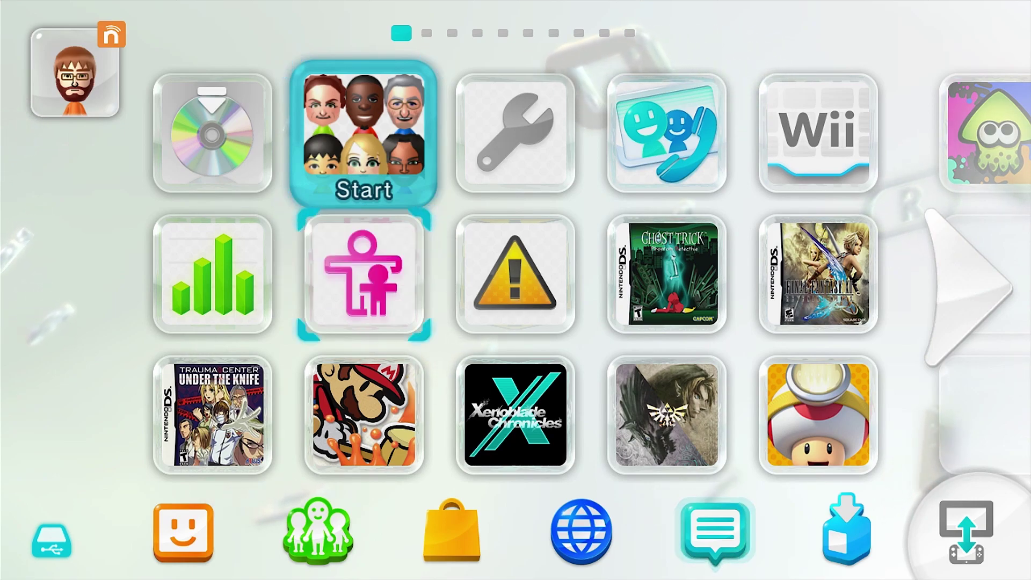
# Step: Launch Trauma Center: Under the Knife from the Wii U home menu and return to the game from its suspend point
pyautogui.press('Down')
pyautogui.press('Down')
pyautogui.press('Left')
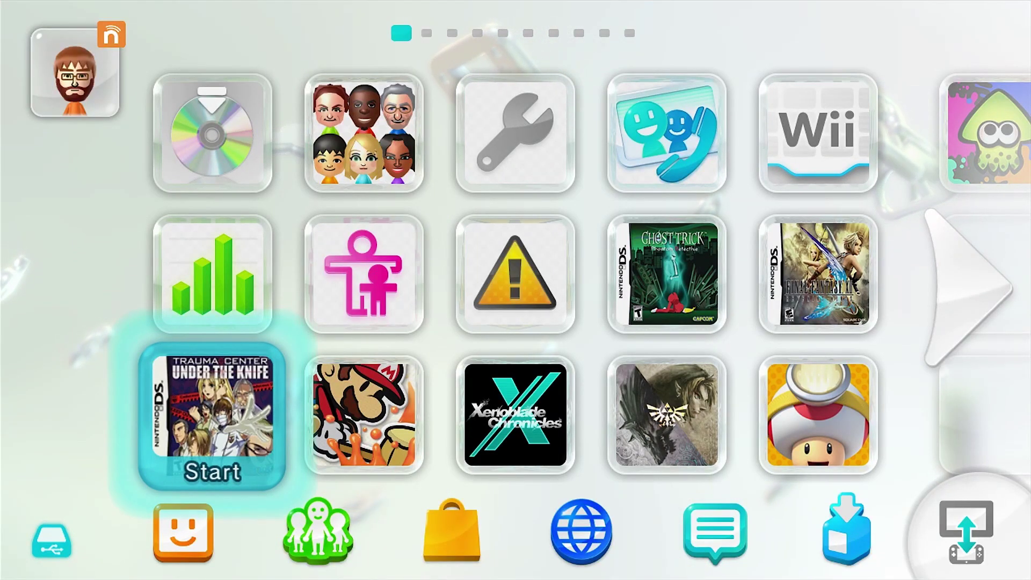
pyautogui.press('Return')
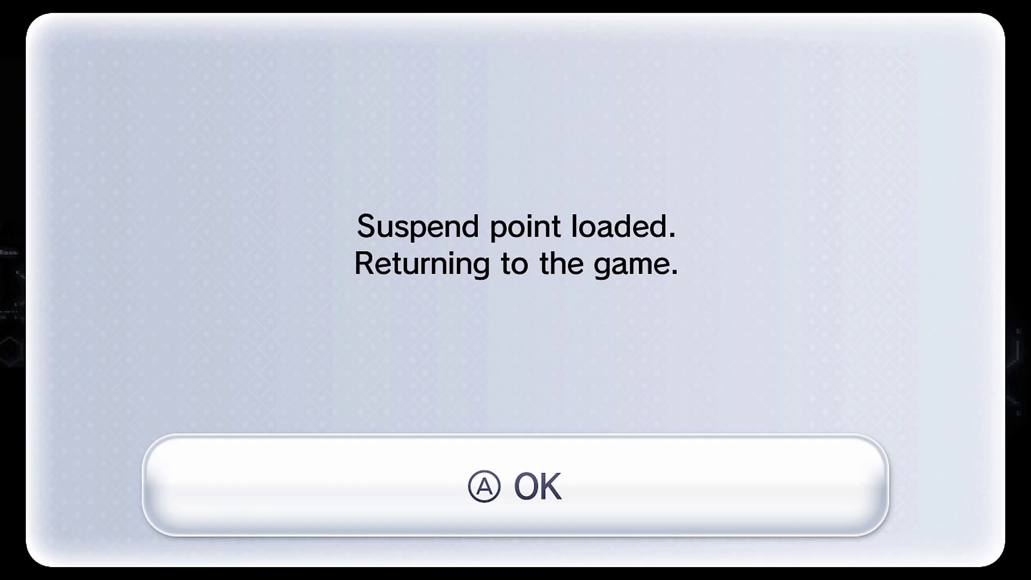
pyautogui.press('Return')
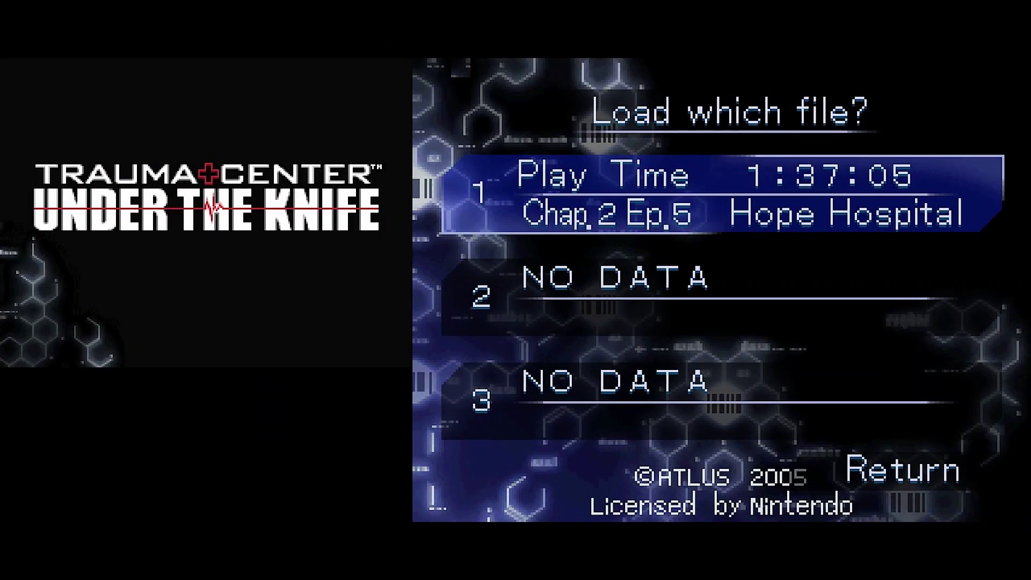